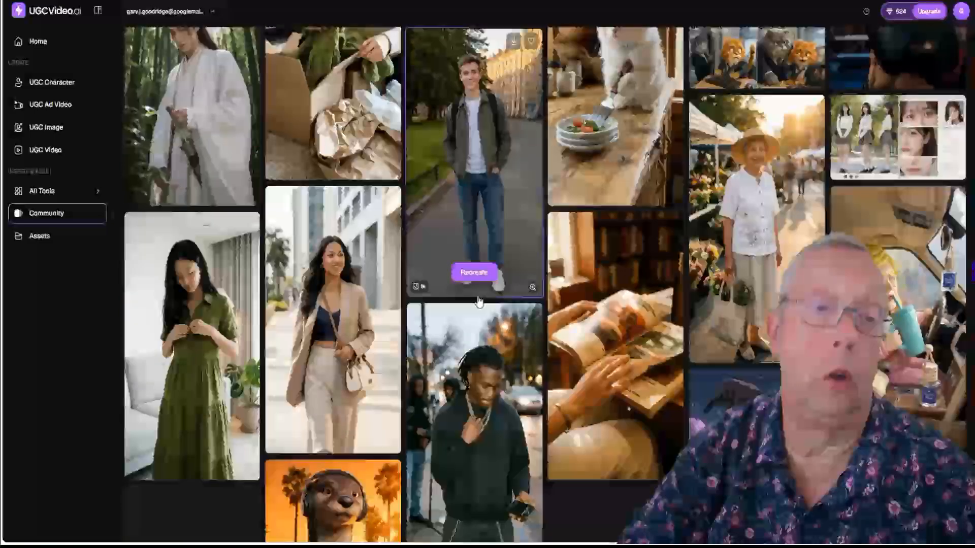
Look through the saved assets and the existing characters on the home page.
click(35, 237)
scroll(517, 283, down, 2)
scroll(517, 283, down, 1)
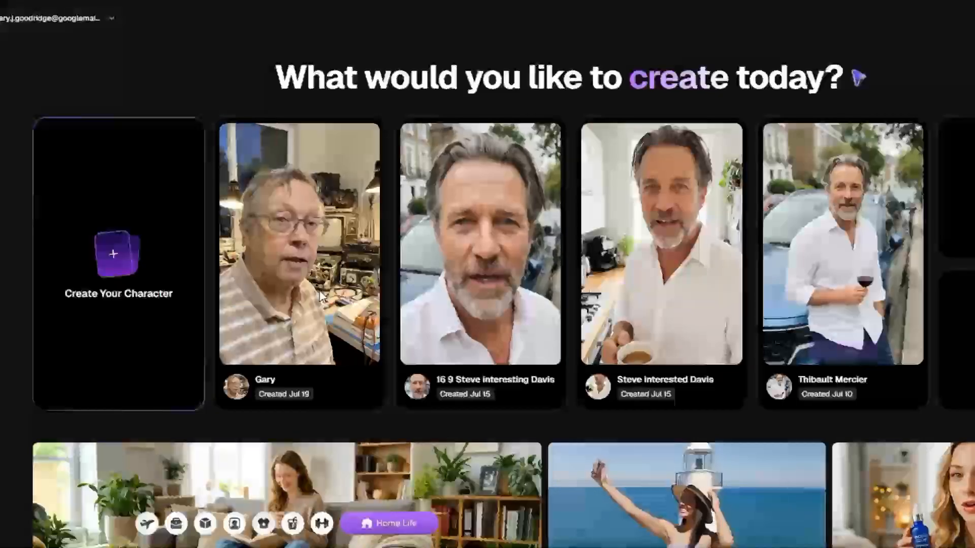
mouse_move(319, 290)
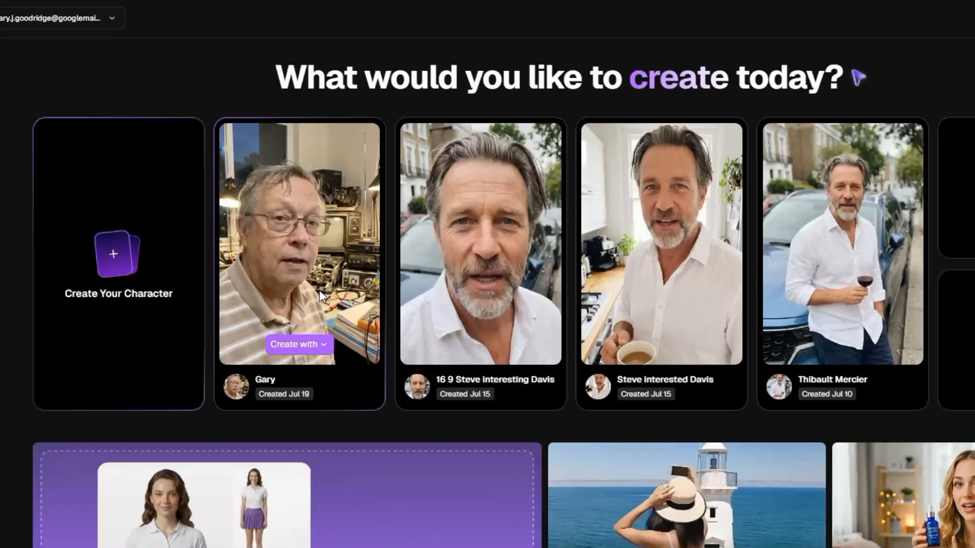
mouse_move(516, 259)
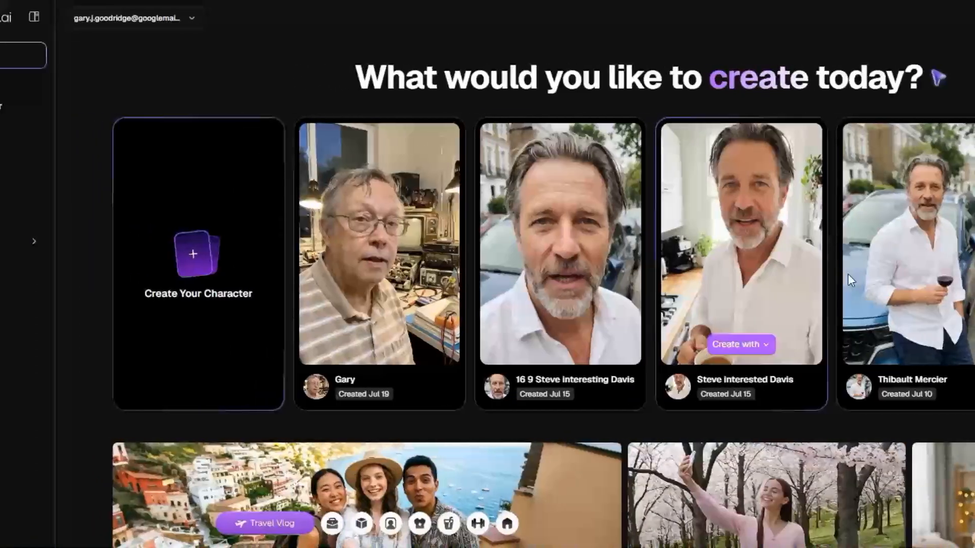
mouse_move(914, 282)
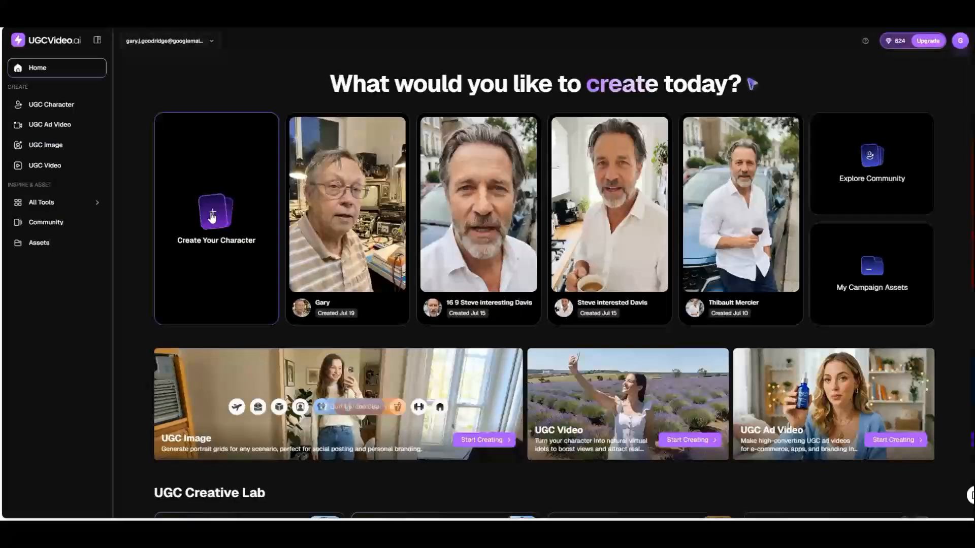
Start a new character from a text description and choose the Photorealistic style.
click(212, 215)
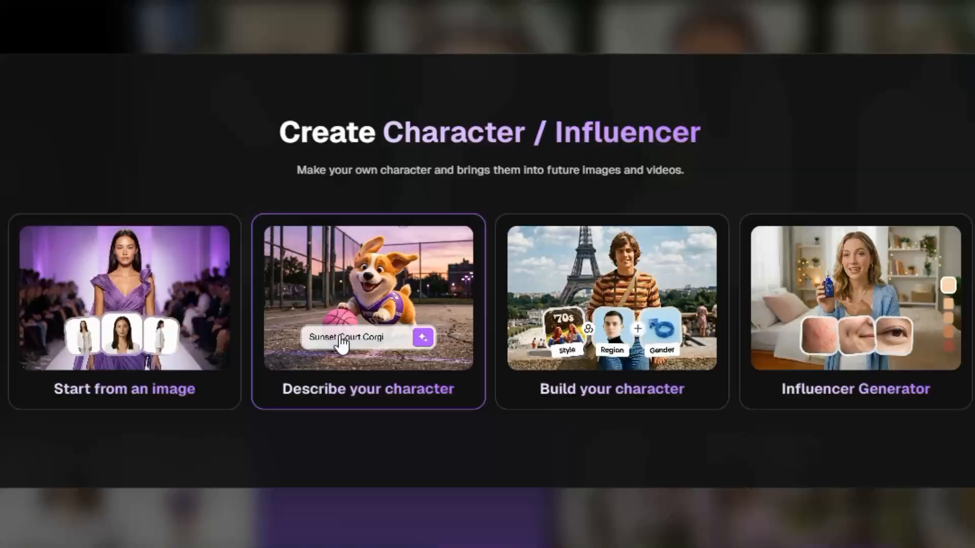
click(341, 344)
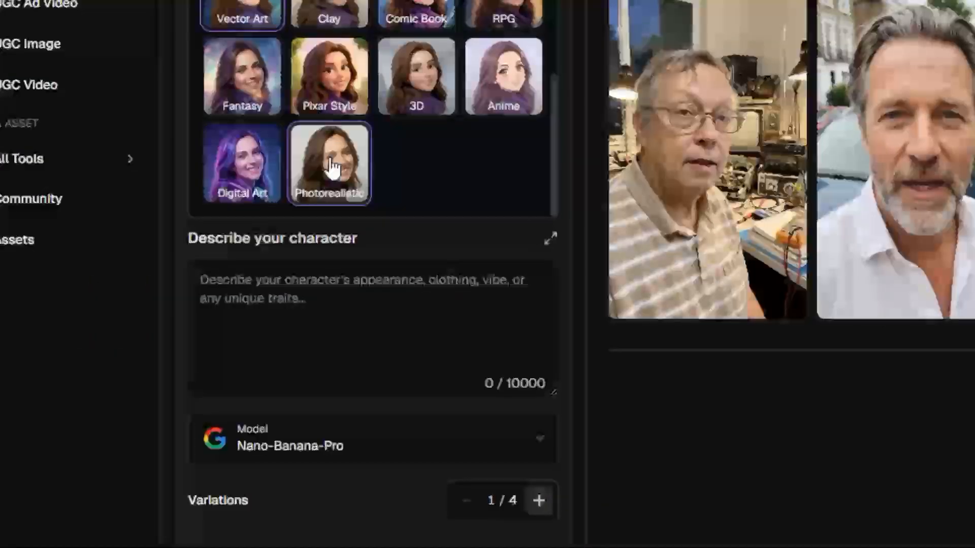
click(330, 168)
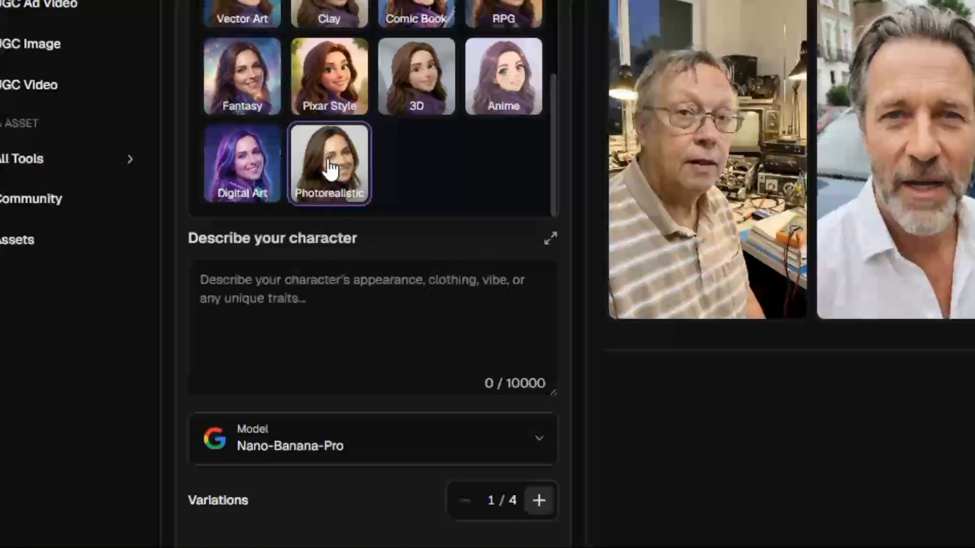
Describe the character as "Well spoken confident mid 30s . easy to read and plesant".
click(285, 297)
text(We)
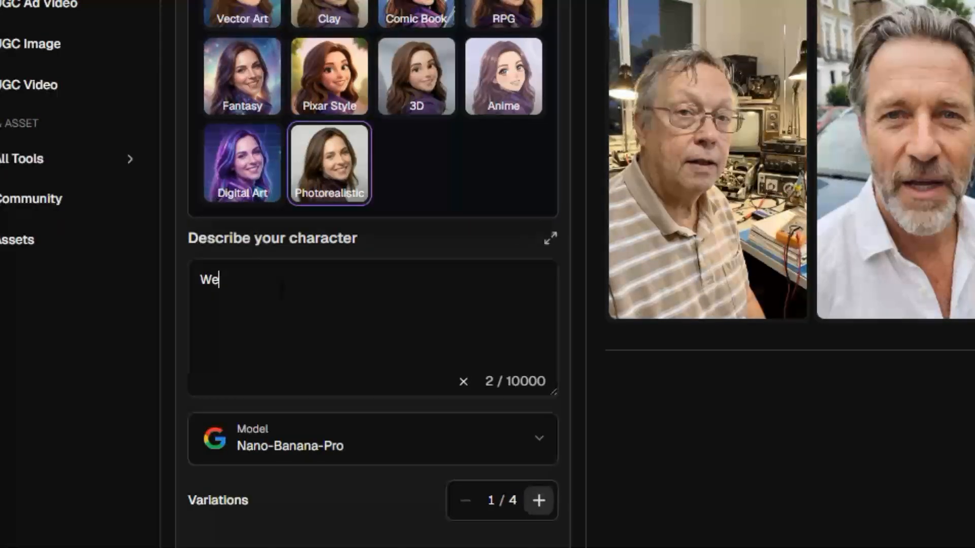
text(ll spoken confident )
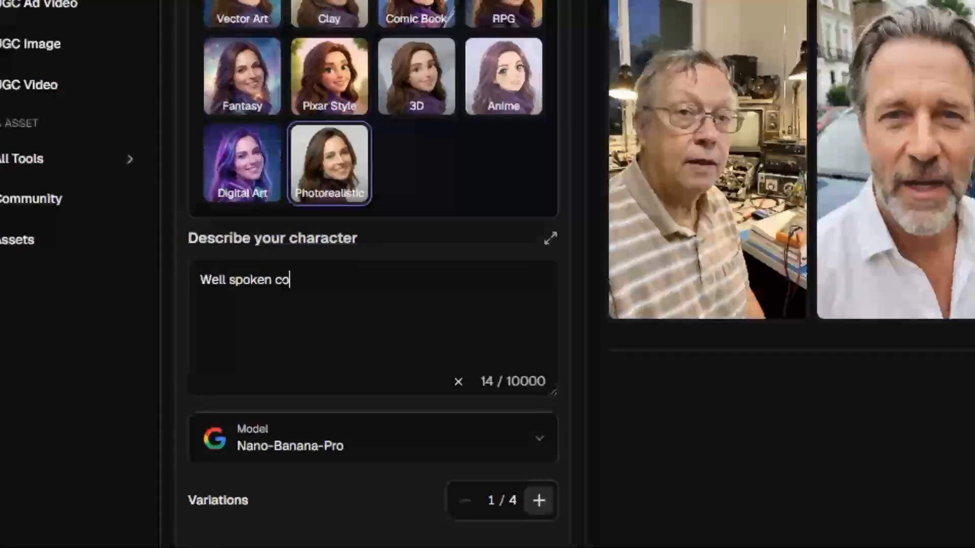
text(mi)
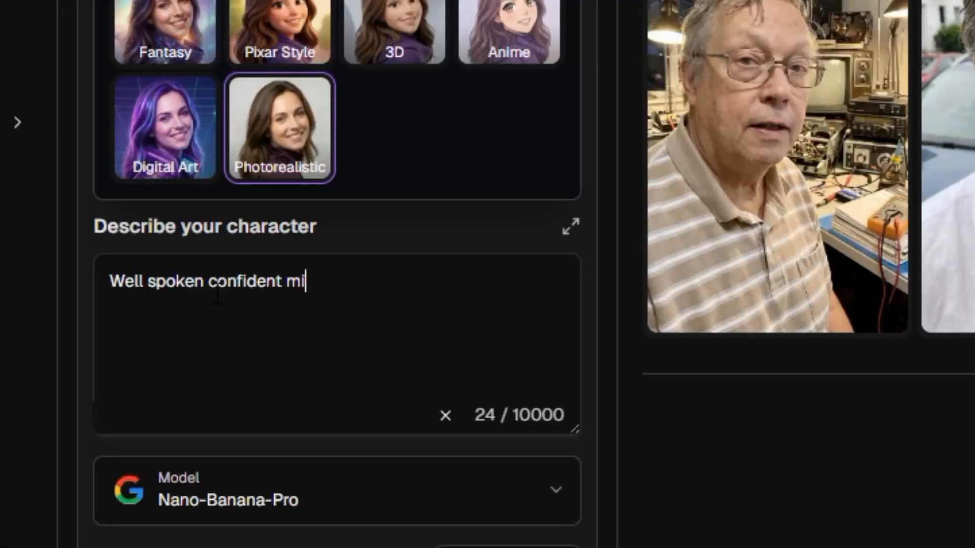
text(d 30)
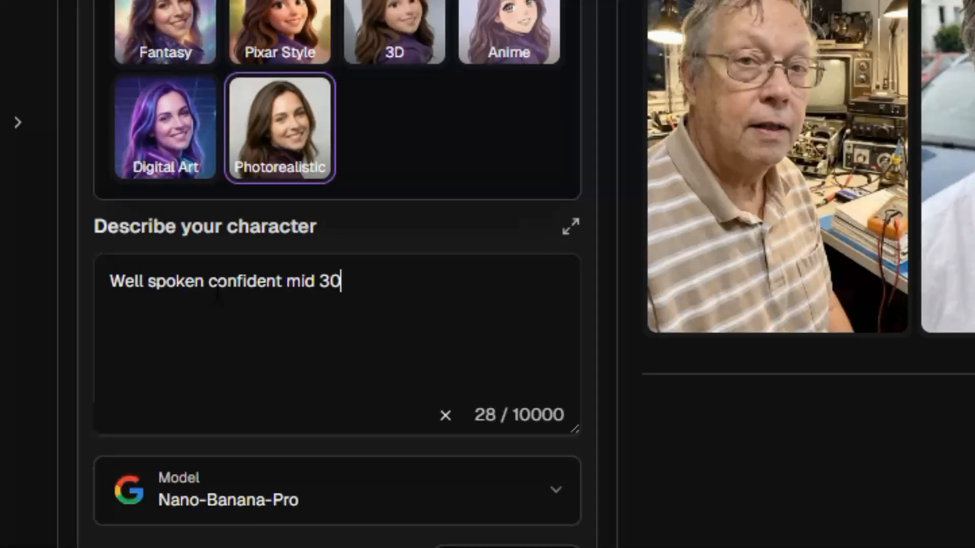
text(s . ea)
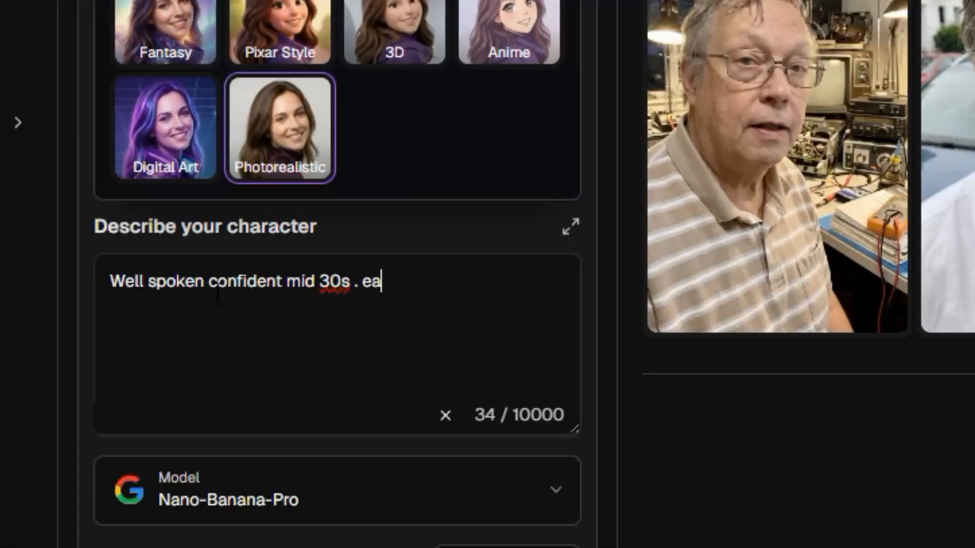
text(sy )
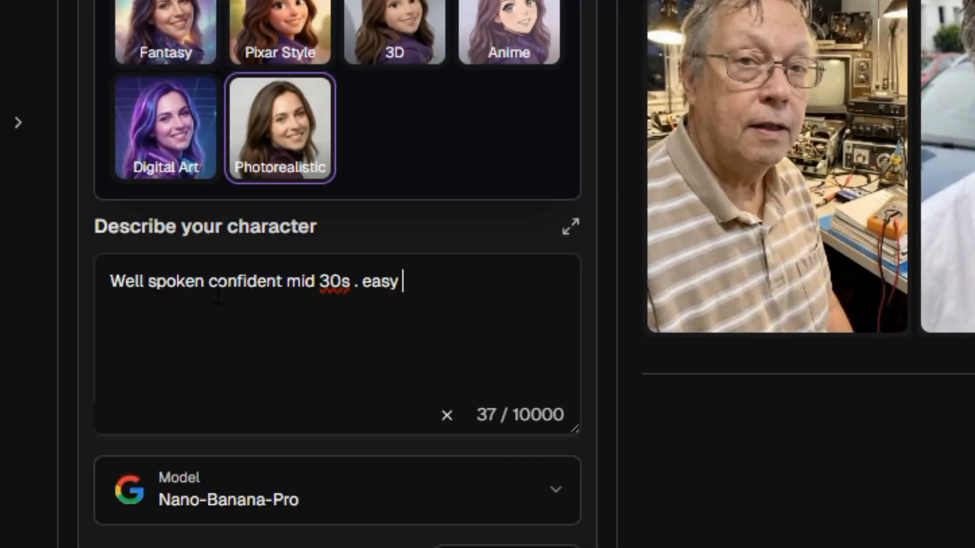
text(to r)
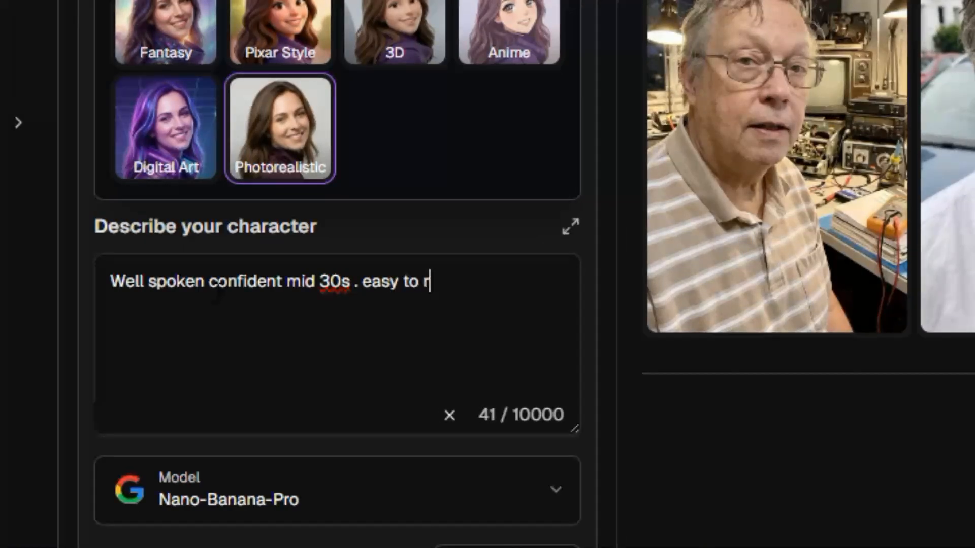
text(ead and )
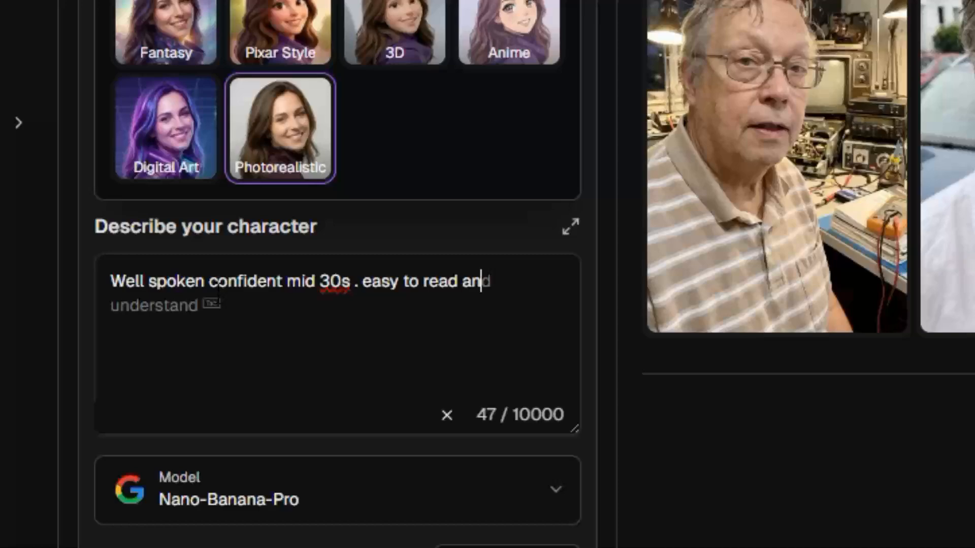
text(plesant)
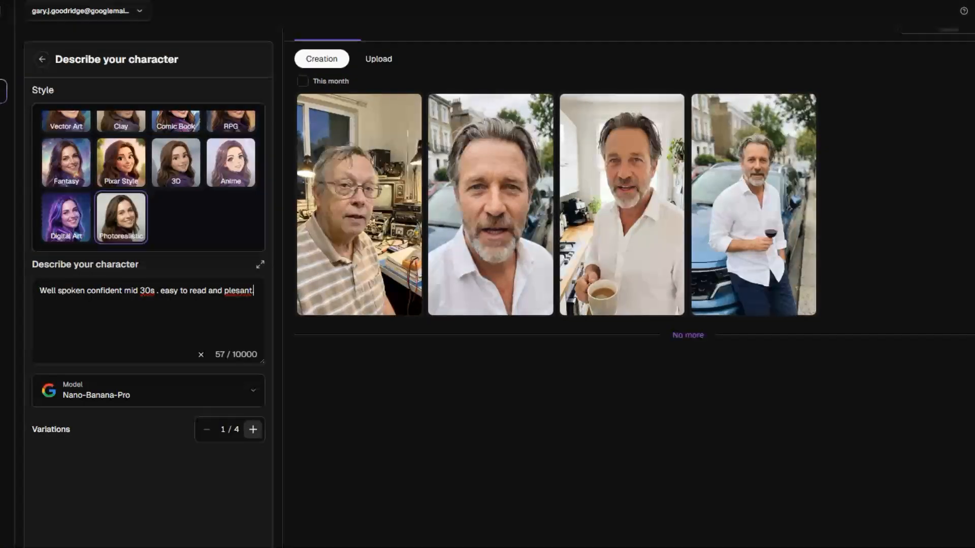
Correct the misspelled word to "pleasant", add "Slim and tall" to the description, and generate the character.
right_click(236, 290)
click(297, 5)
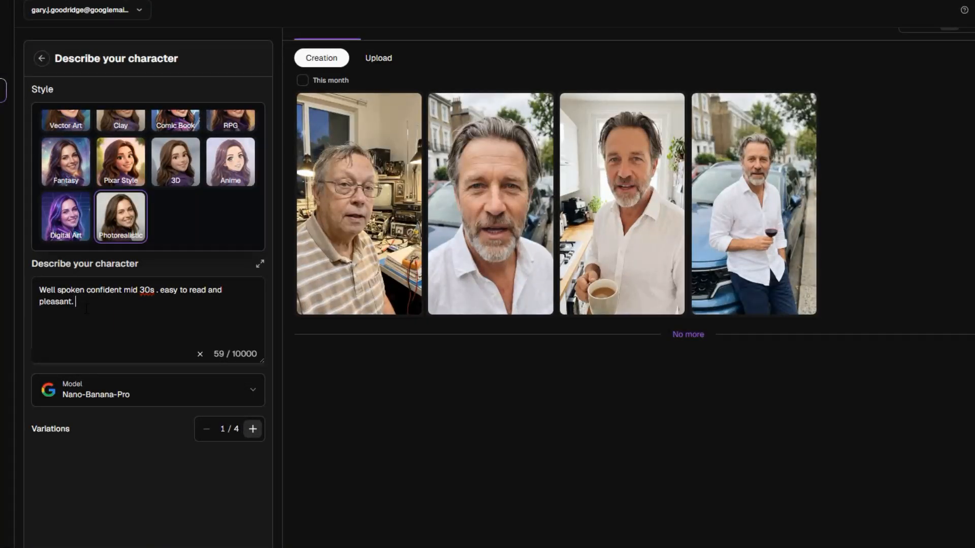
text(Slim)
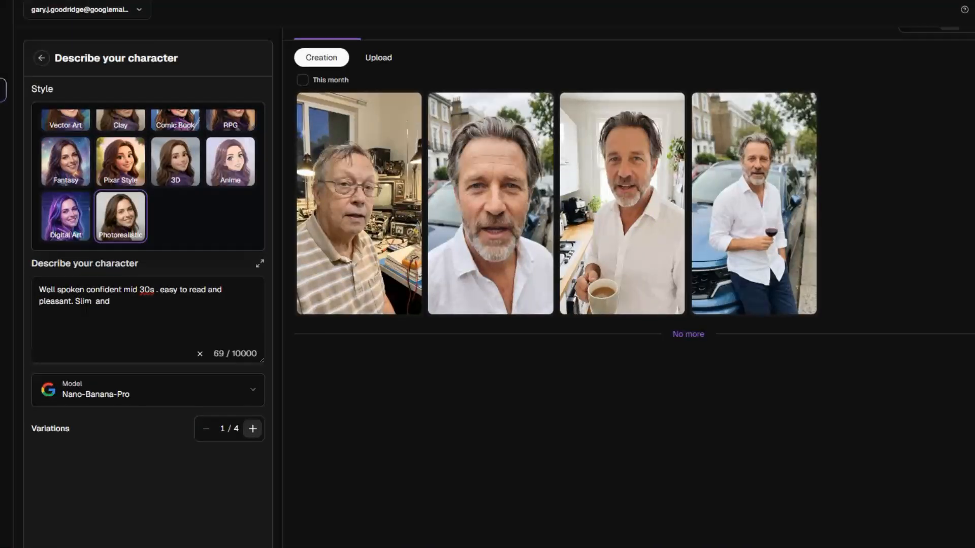
text(  and ta)
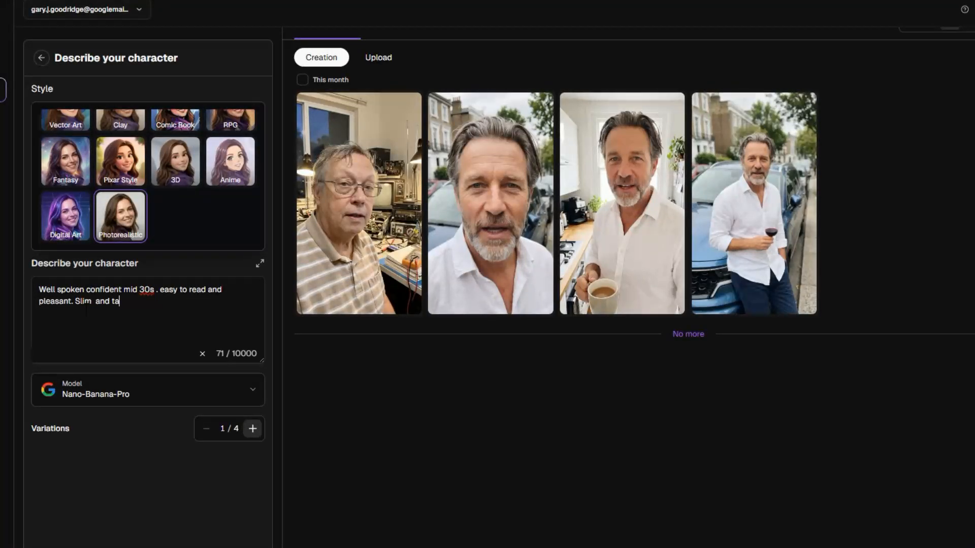
text(ll)
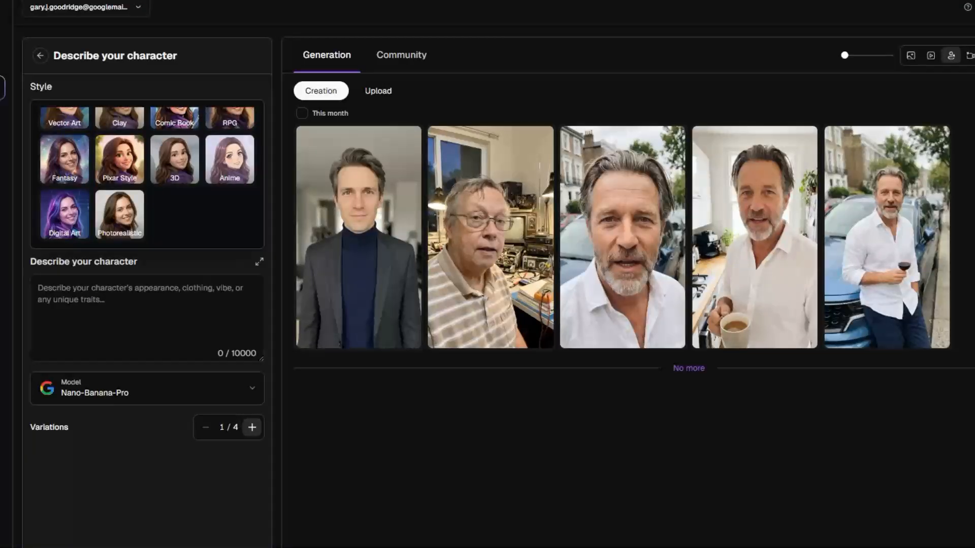
Describe a second Photorealistic character as "Mid 30 femail pleaent and confident with nice proportioned body.".
mouse_move(354, 241)
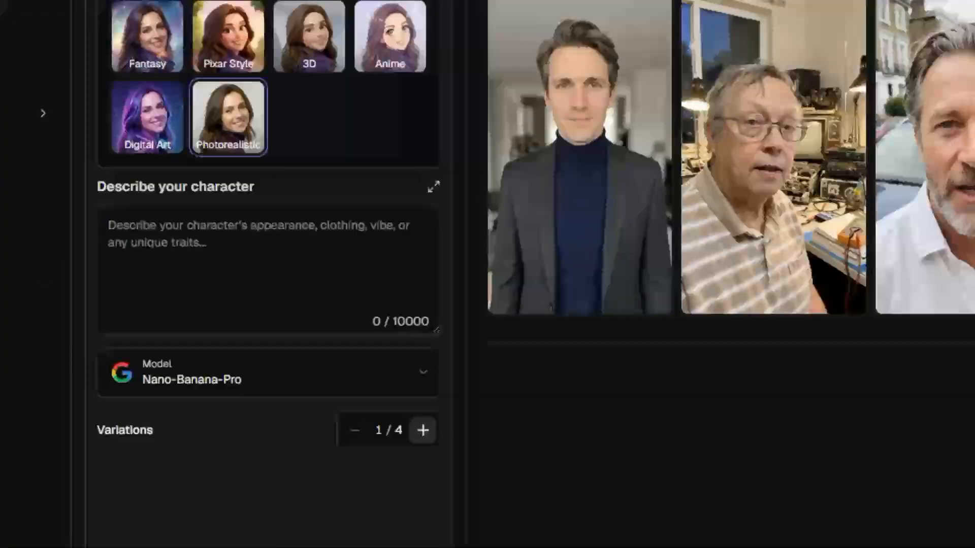
click(146, 243)
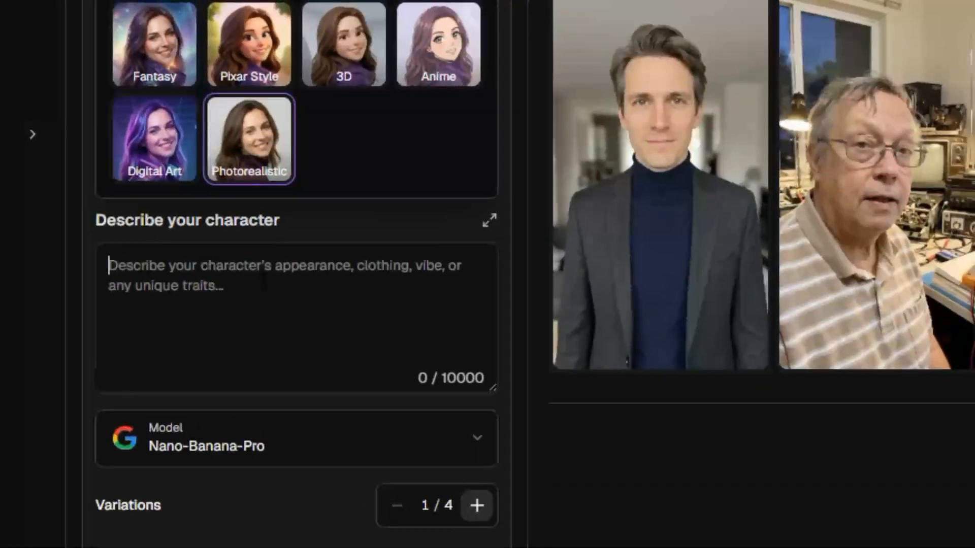
text(Mi)
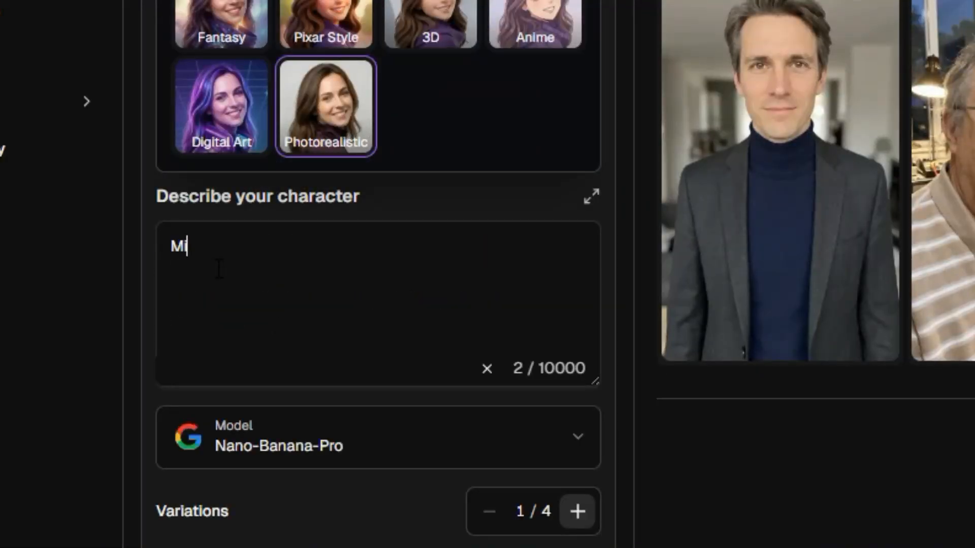
text(d 30)
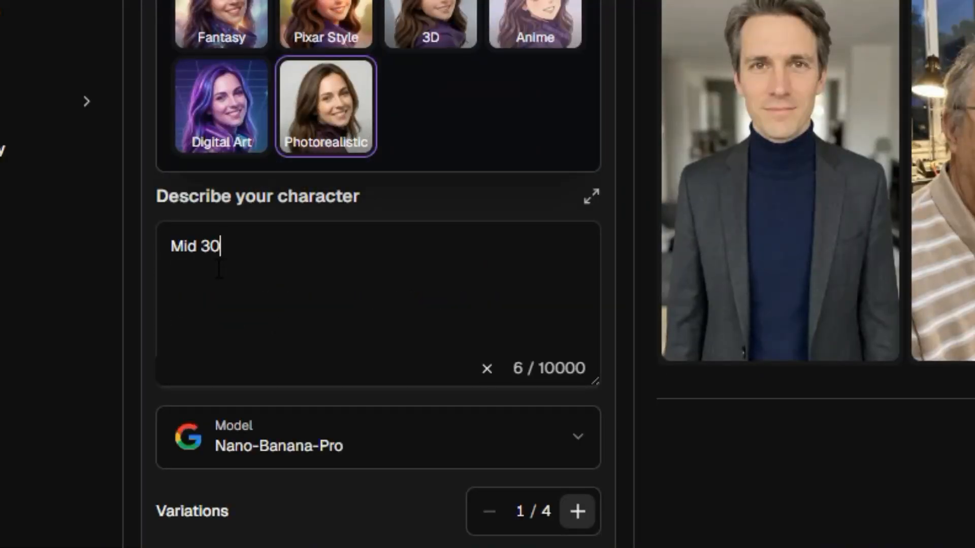
text( femail )
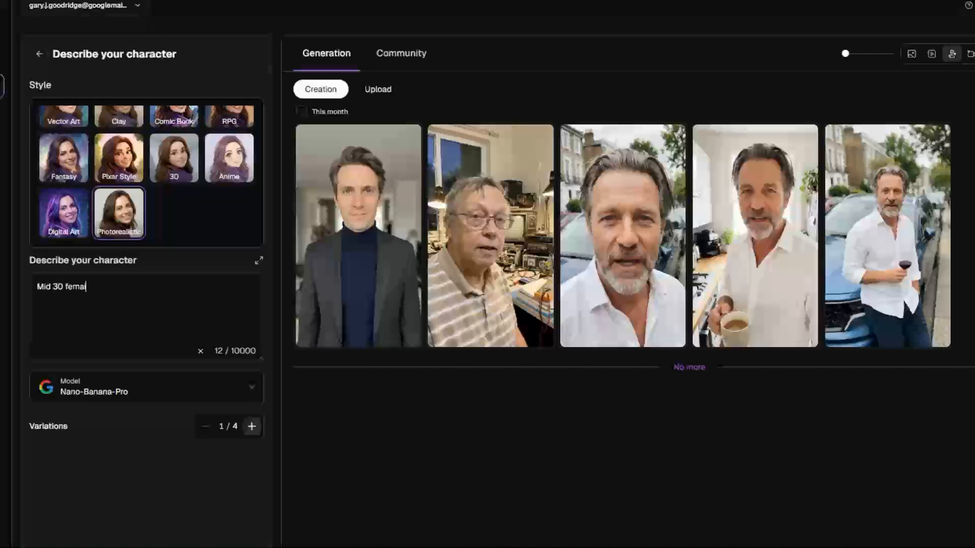
text(pleaent a)
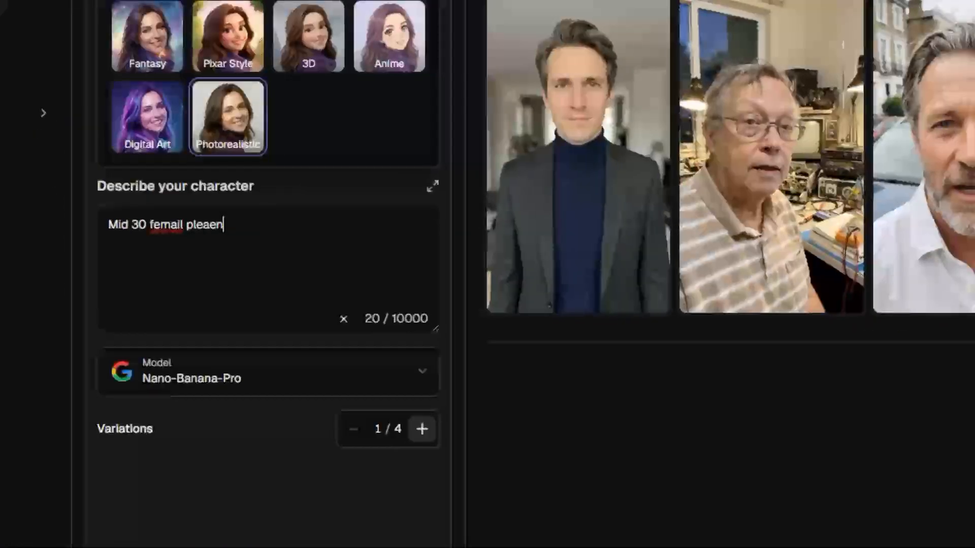
text(nd confident )
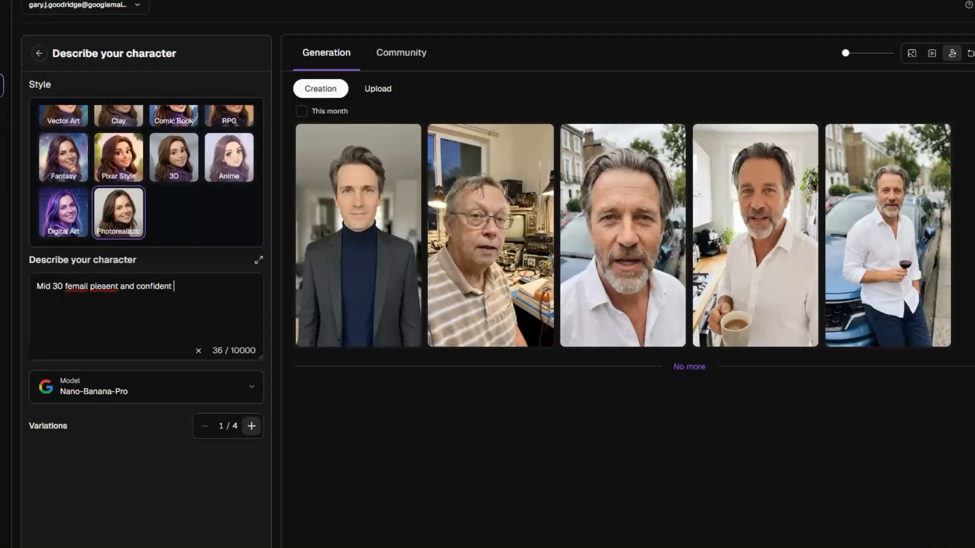
text(wi)
text(th )
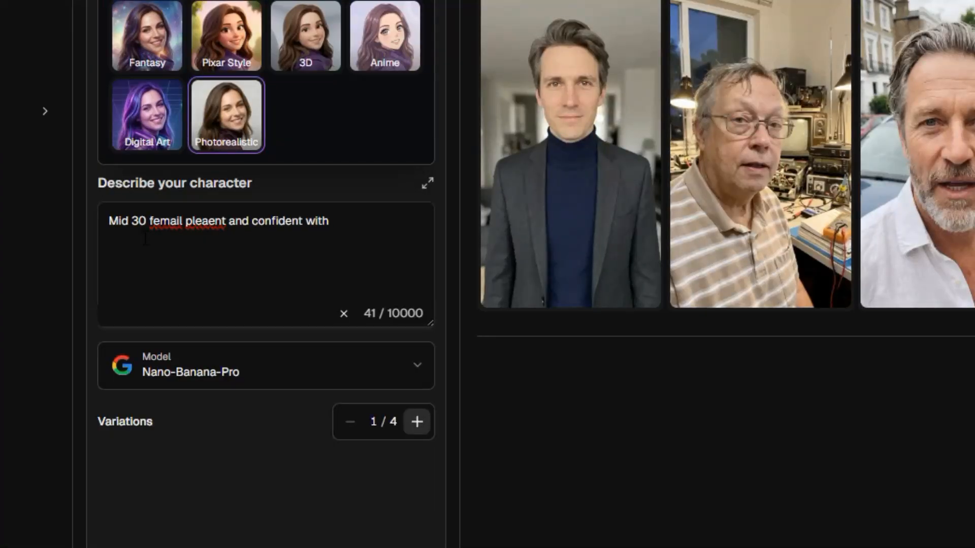
text(nice proportioned body.)
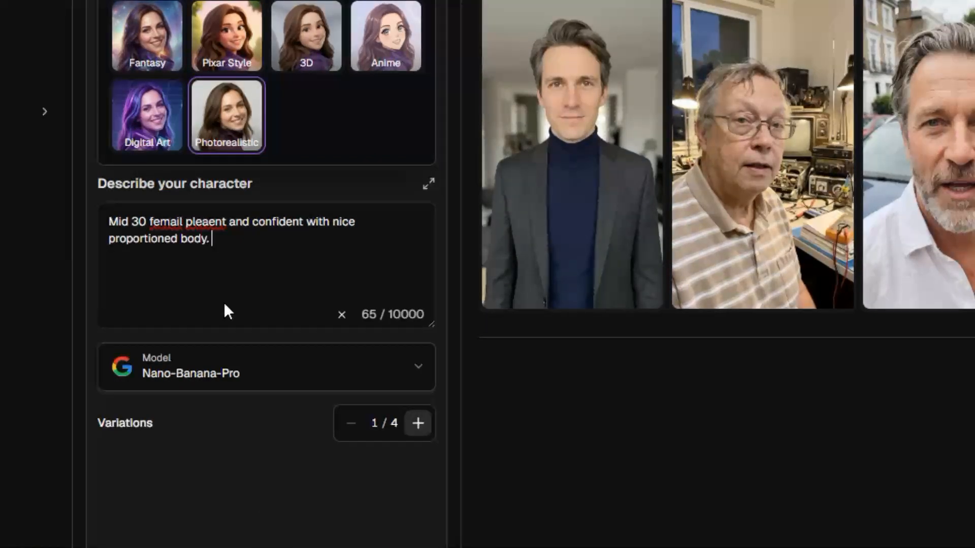
Revise the description to "Mid 30 Lady pleasant and confident with nice proportioned body. good posture" and generate the character.
right_click(154, 222)
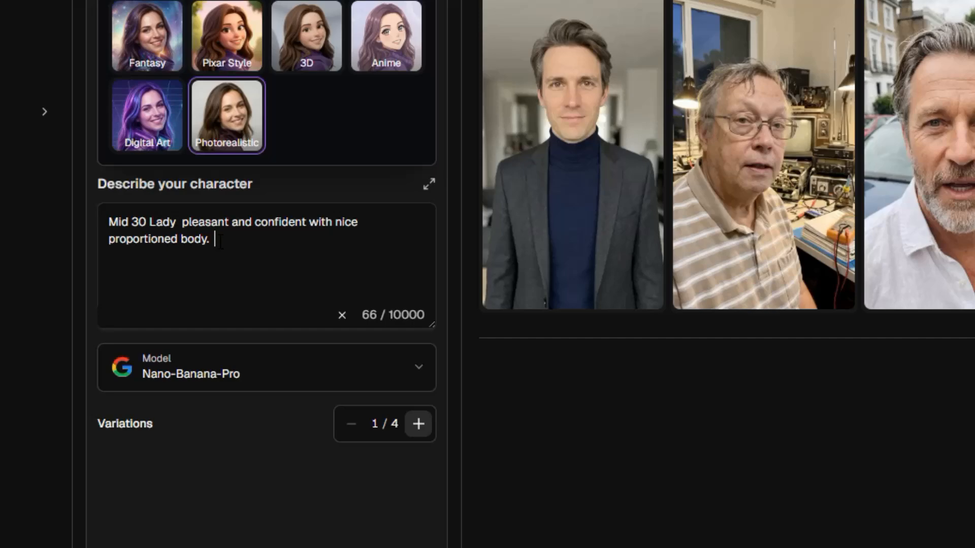
text(good)
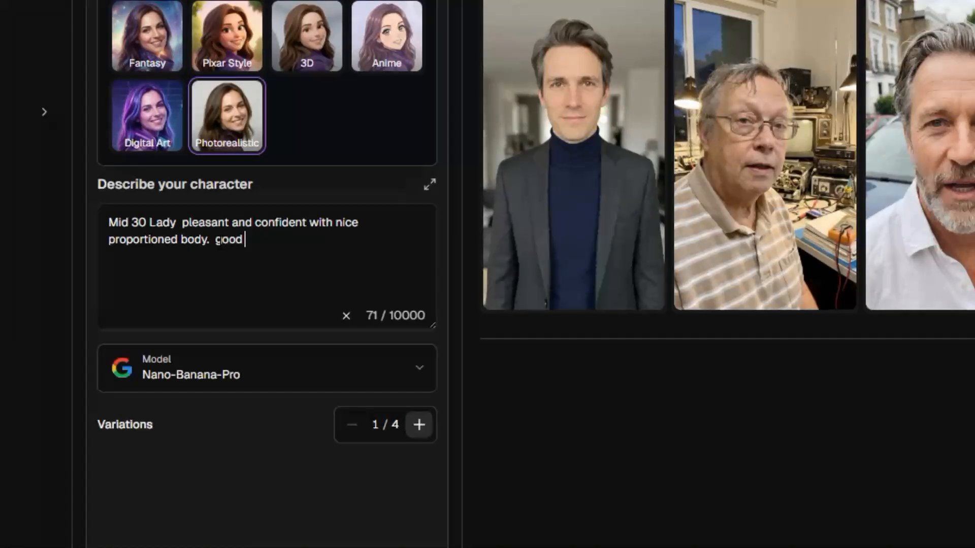
text(pos)
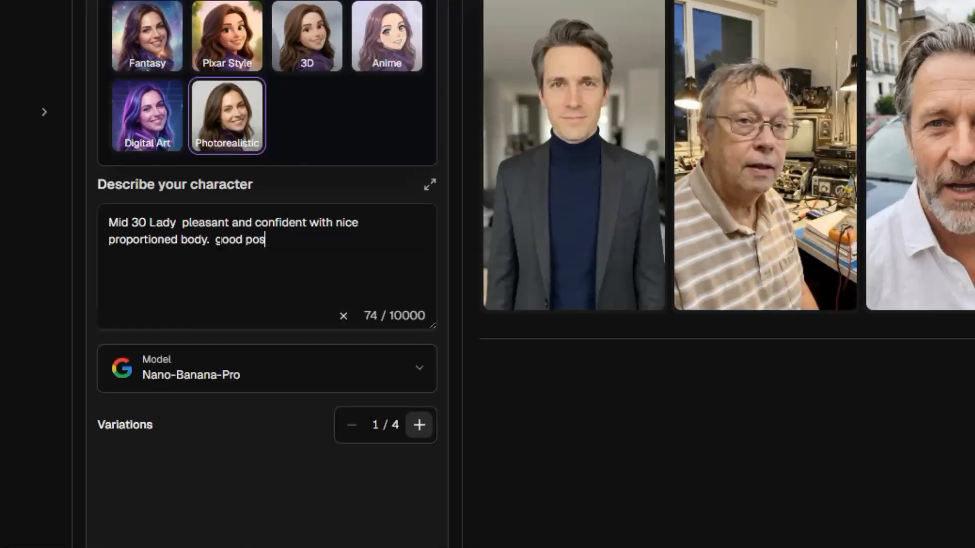
text(tur)
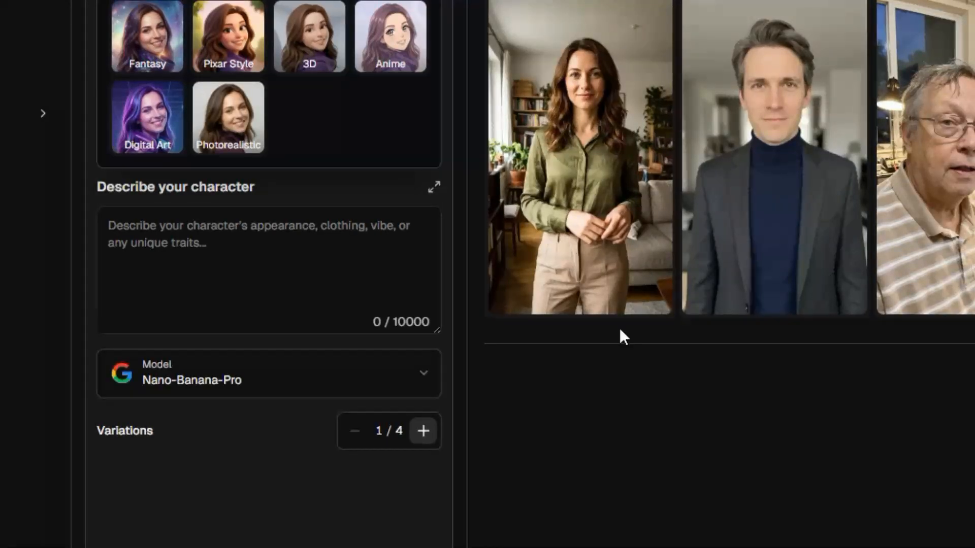
mouse_move(564, 206)
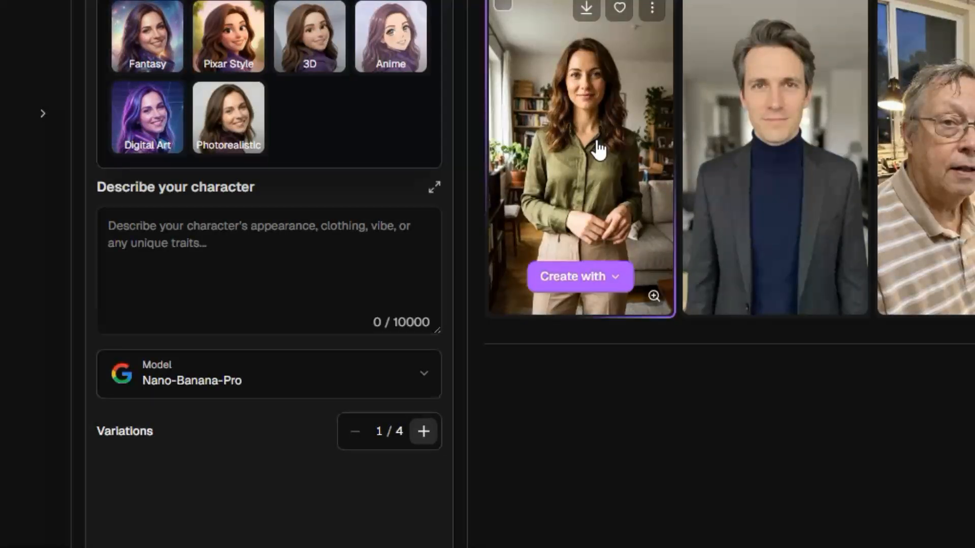
mouse_move(789, 206)
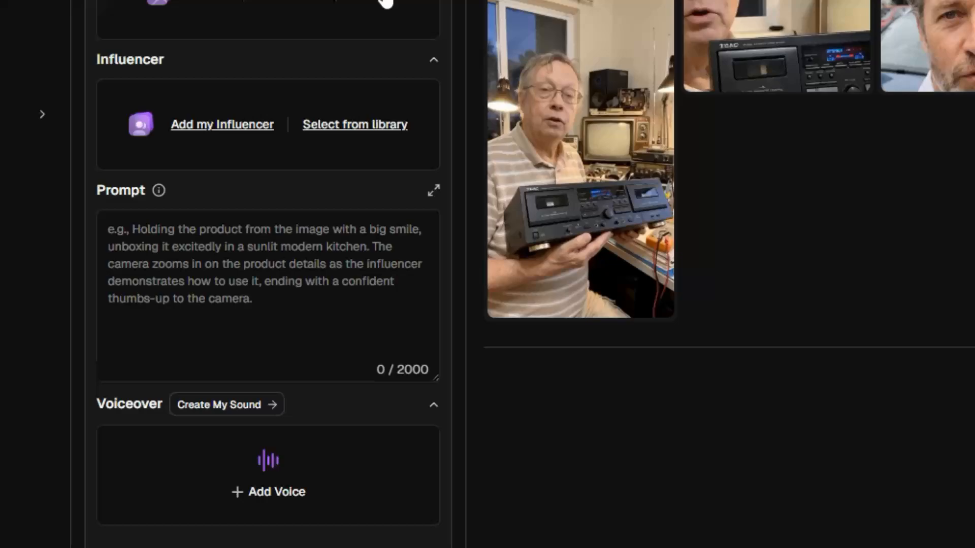
Switch to Amazon, open the HMKCH wireless lavalier microphone listing, and show its product images in full view.
click(289, 5)
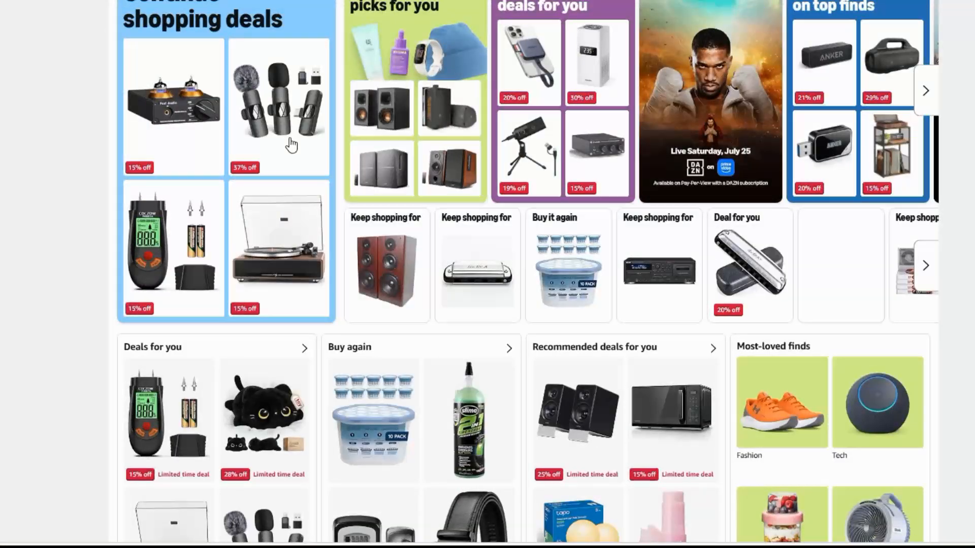
click(290, 144)
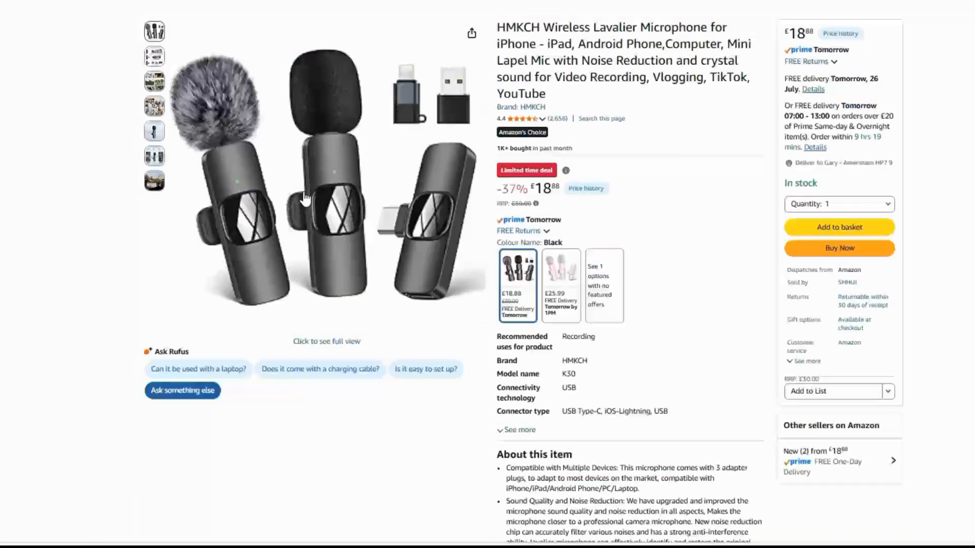
mouse_move(305, 198)
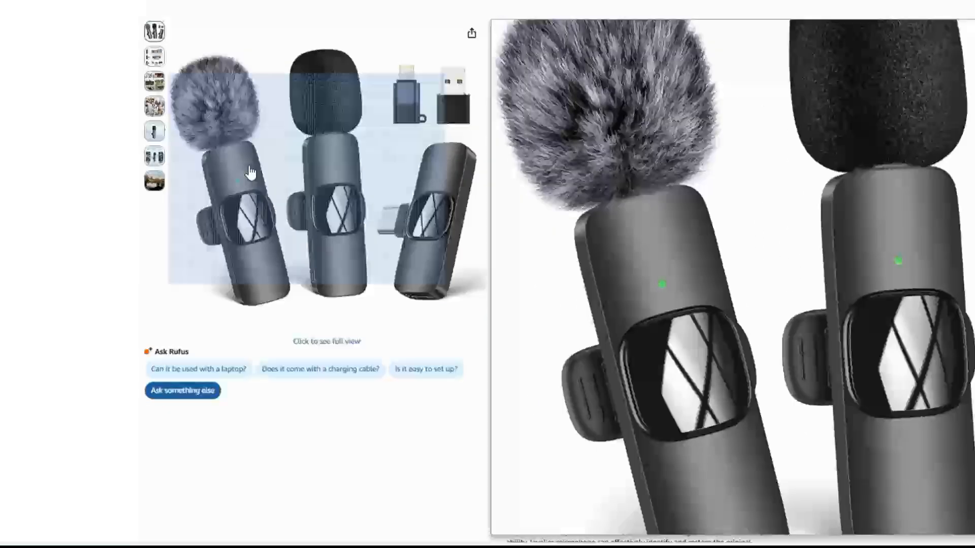
right_click(304, 180)
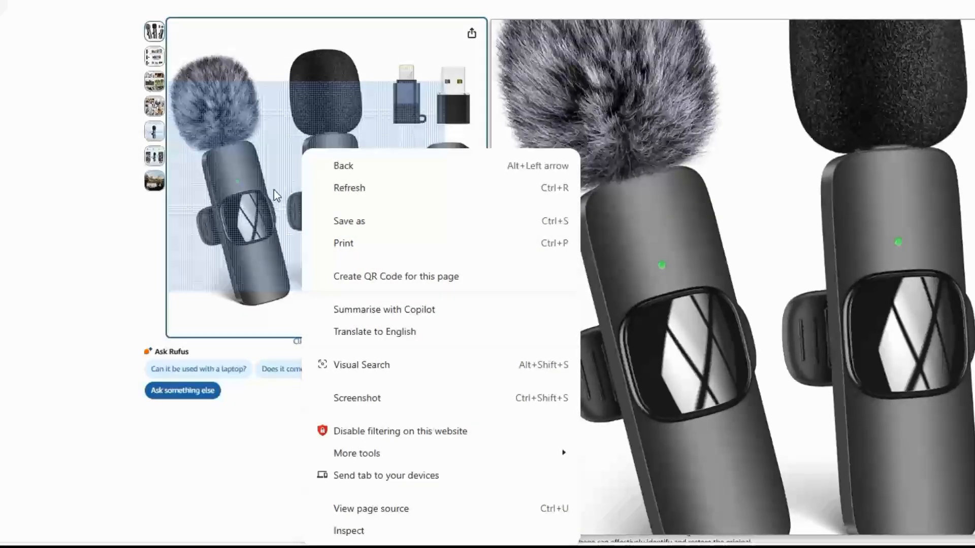
click(259, 137)
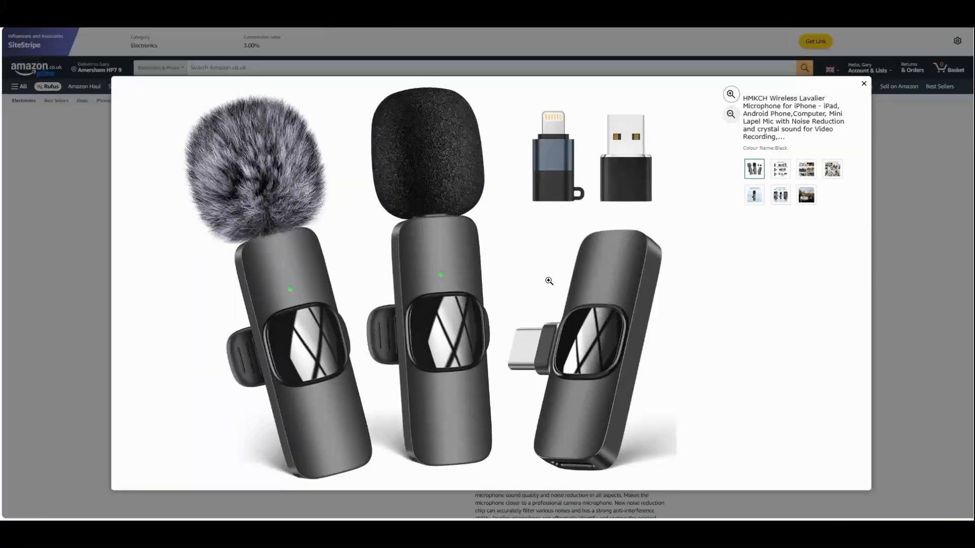
Copy the image link of the single-microphone picture titled "High quality sound and intelligent noise cancellation".
click(754, 195)
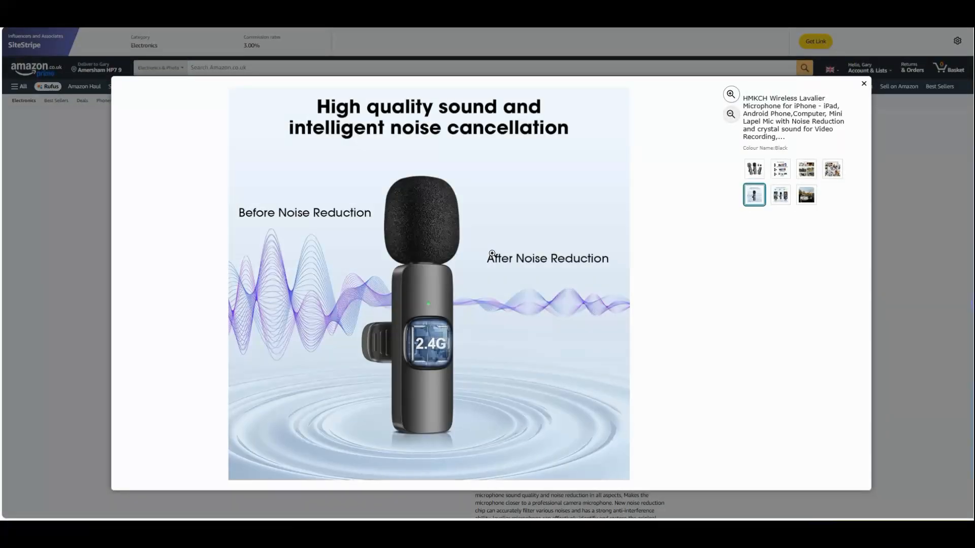
right_click(350, 286)
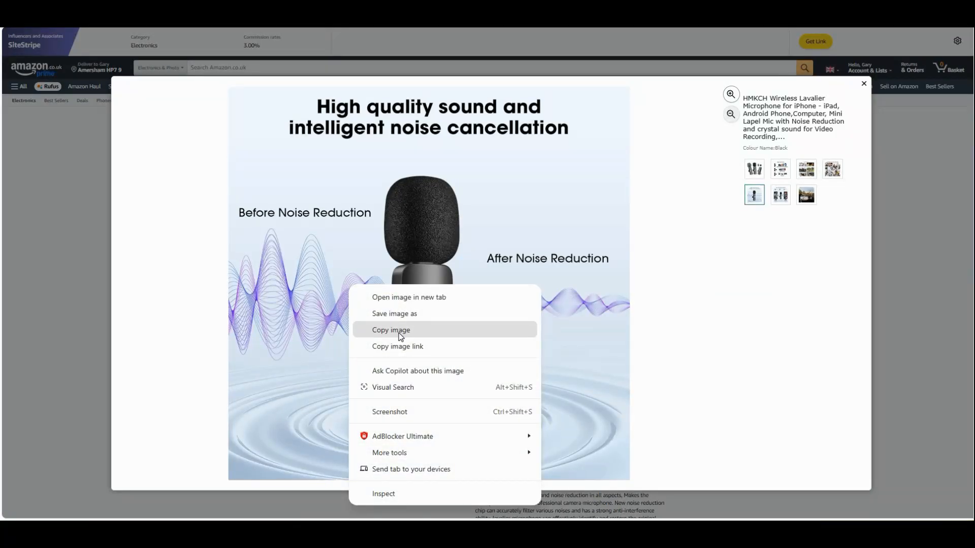
click(401, 348)
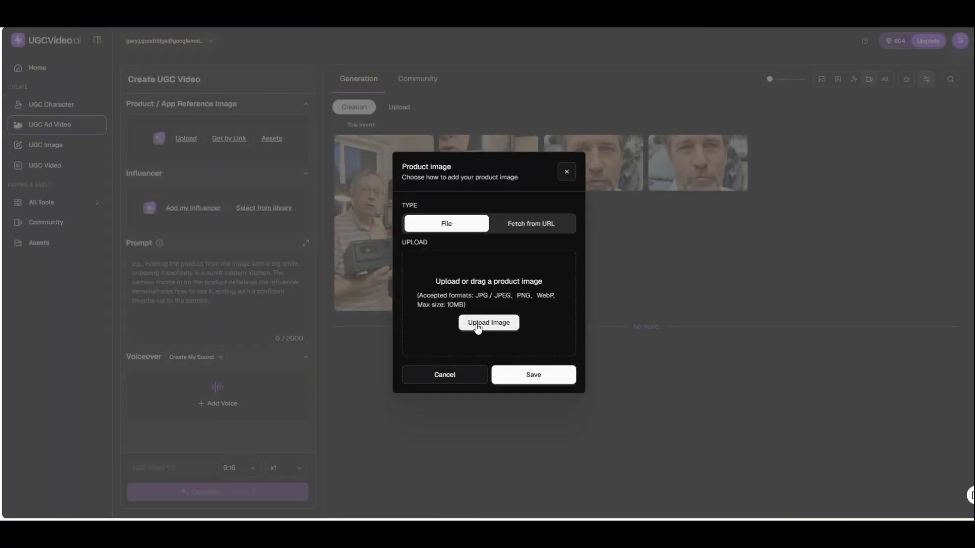
Switch to UGCVideo.ai, fetch the product reference image from the copied Amazon image link, and save it.
click(517, 228)
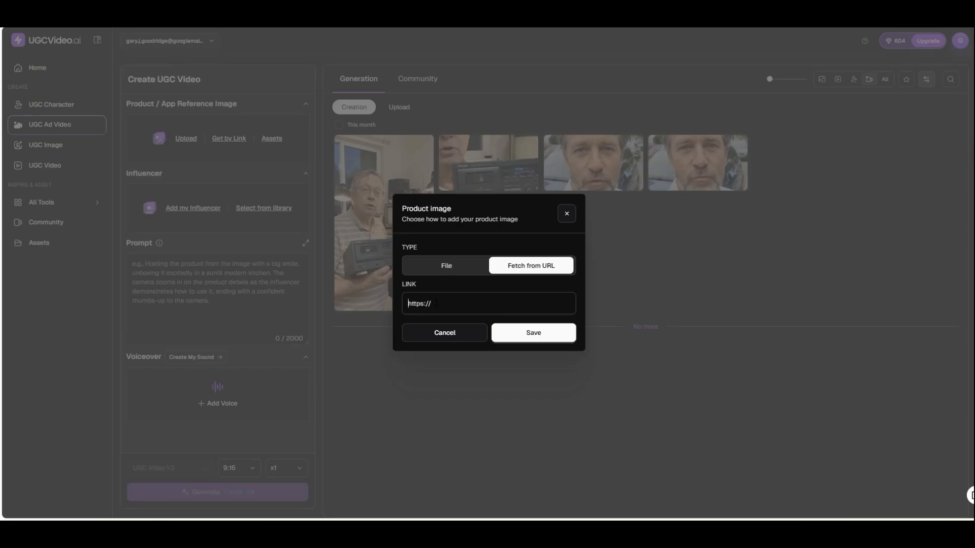
key(ctrl+v)
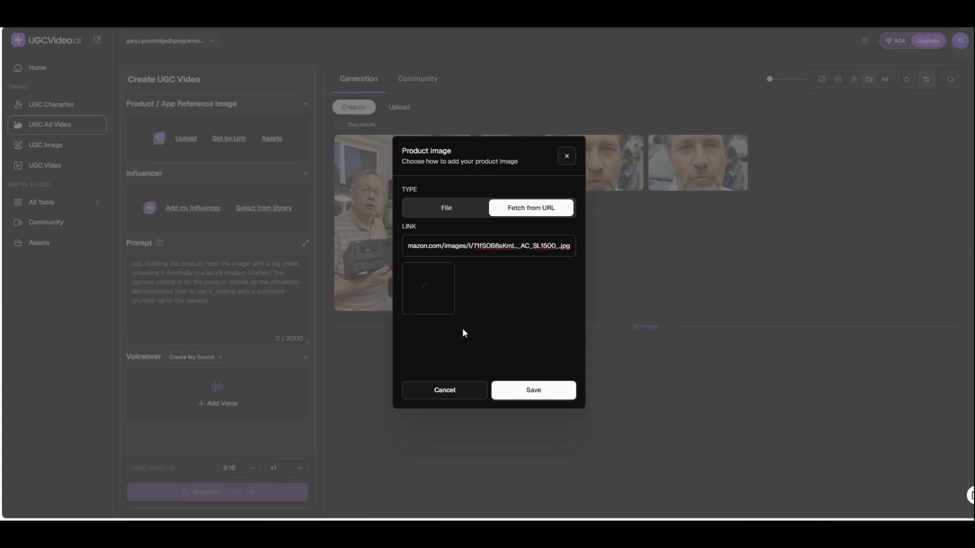
mouse_move(434, 298)
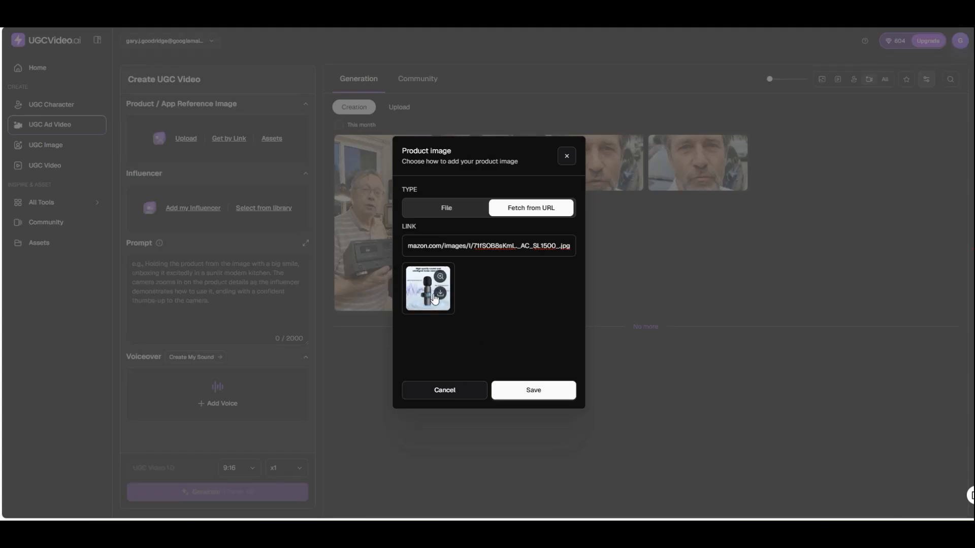
click(528, 396)
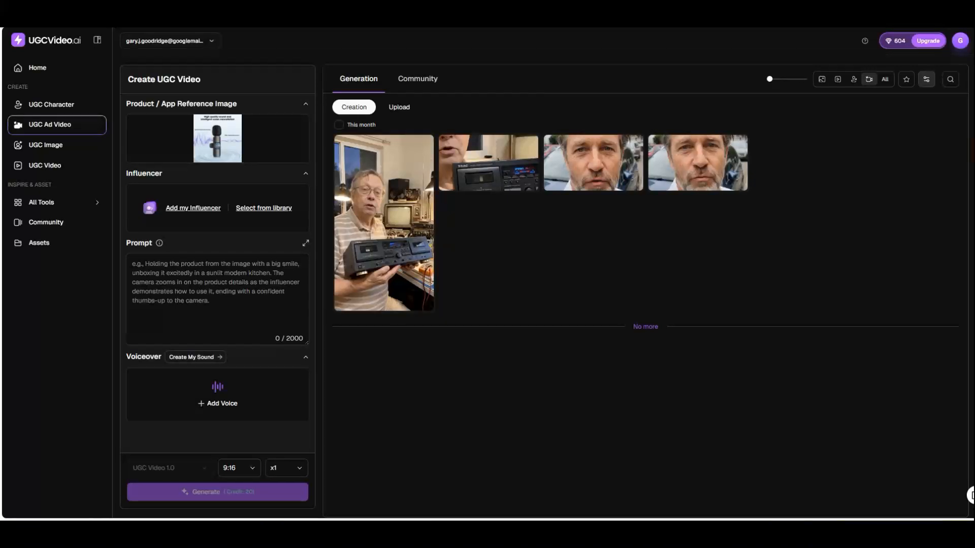
Switch to Copilot and request "Marketing script for a lavatere mic. 10 seconds".
click(133, 264)
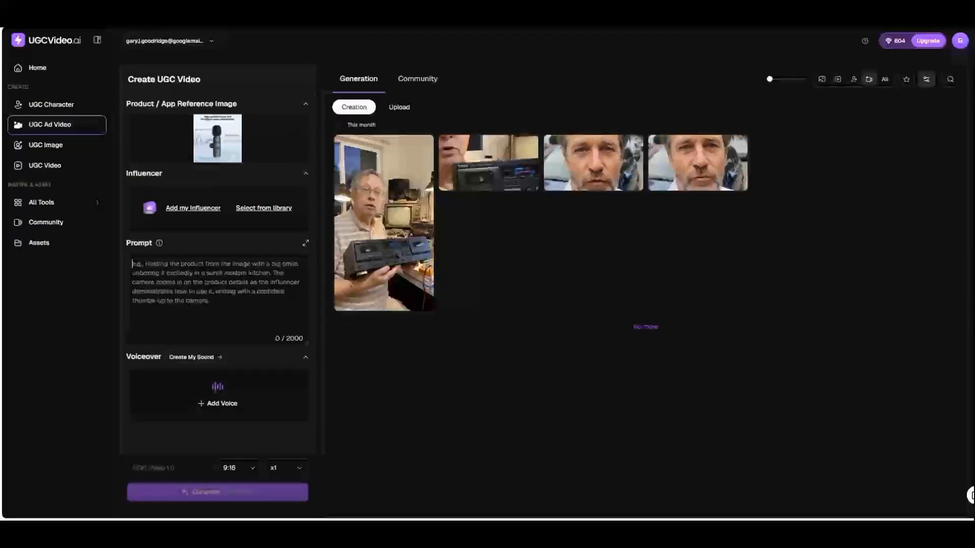
key(super)
click(175, 509)
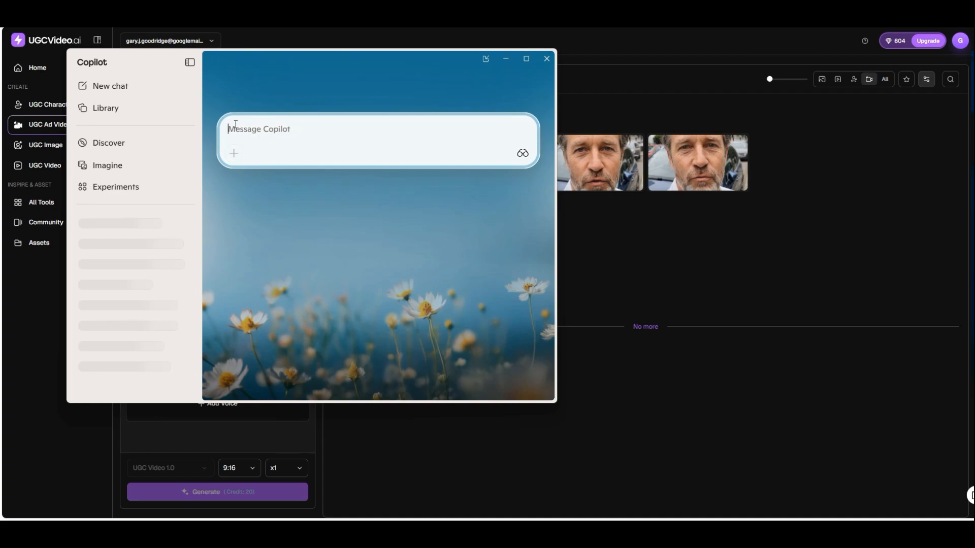
text(Ma)
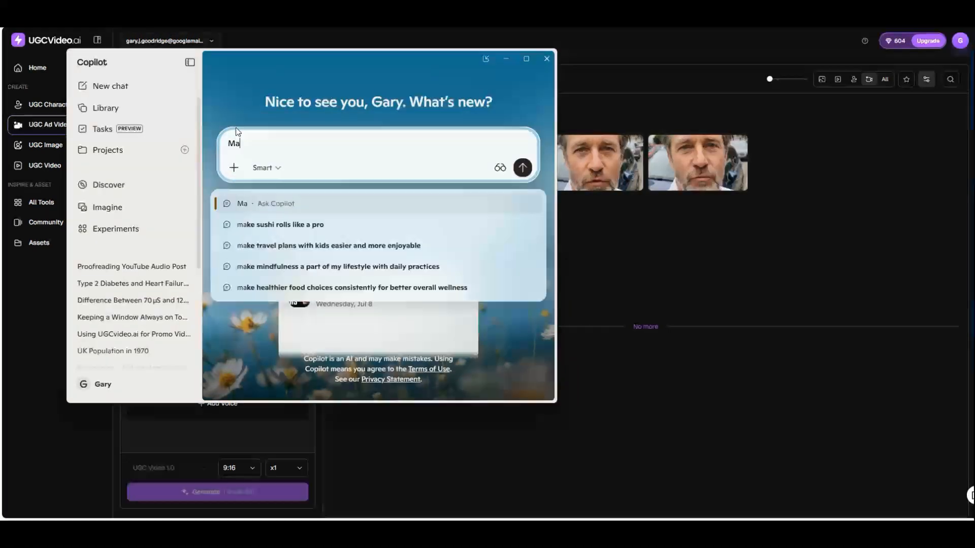
text(rketing )
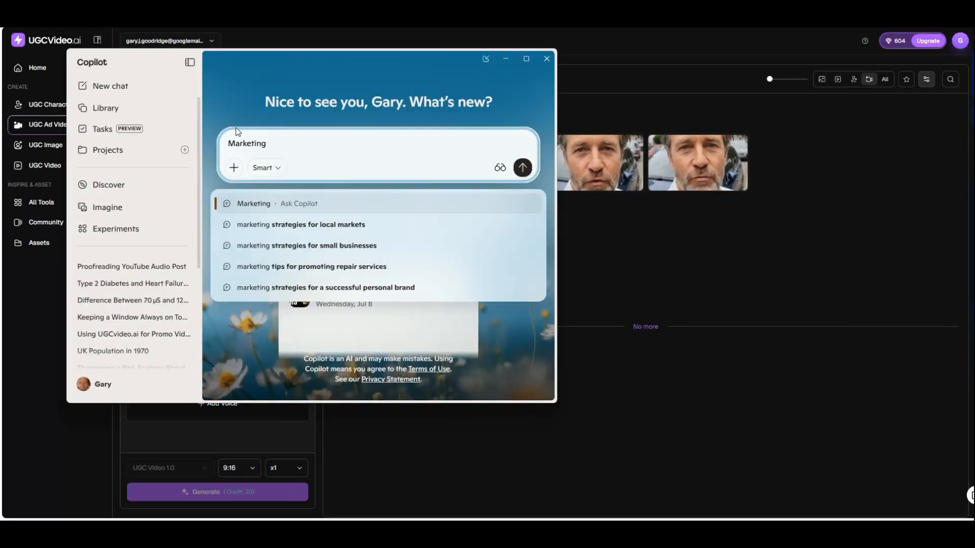
text(script )
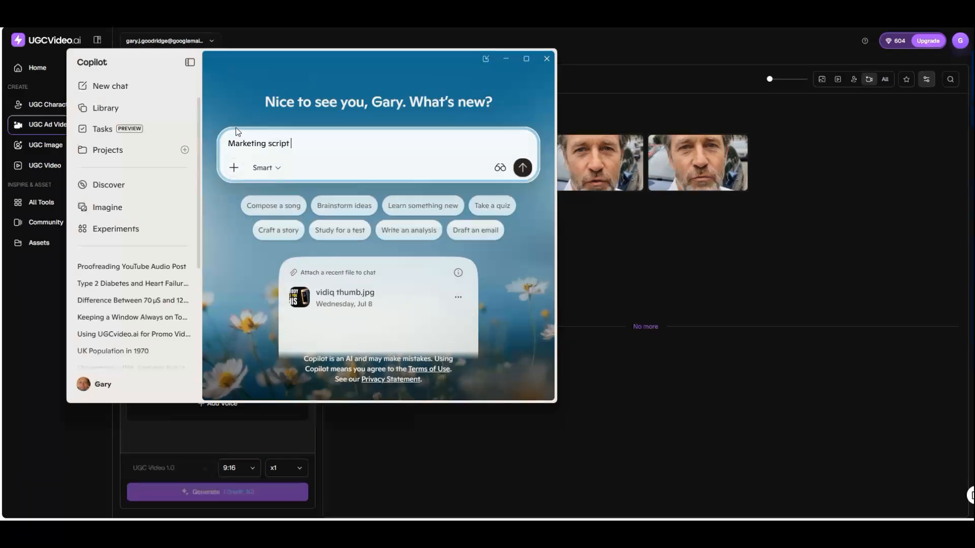
text(for a lavatere mic. 10seconds)
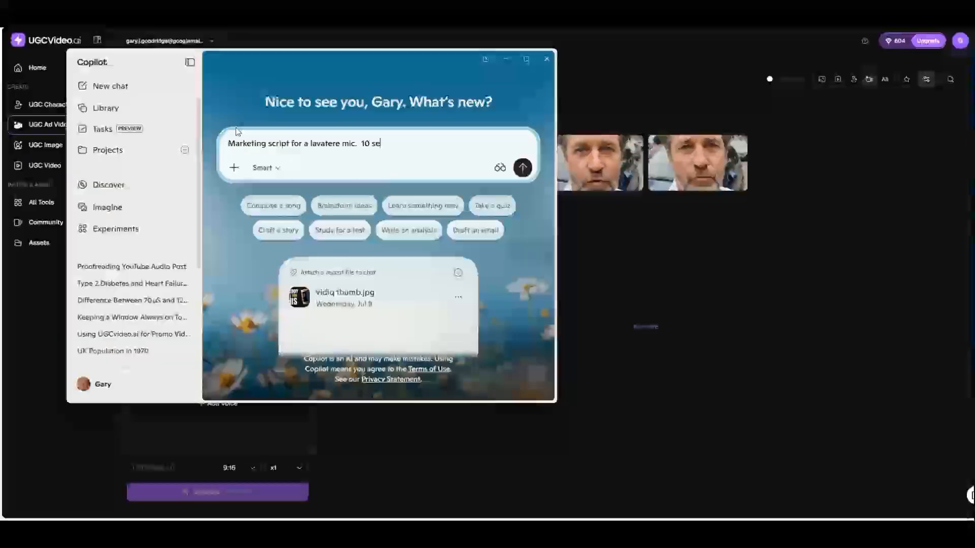
click(523, 167)
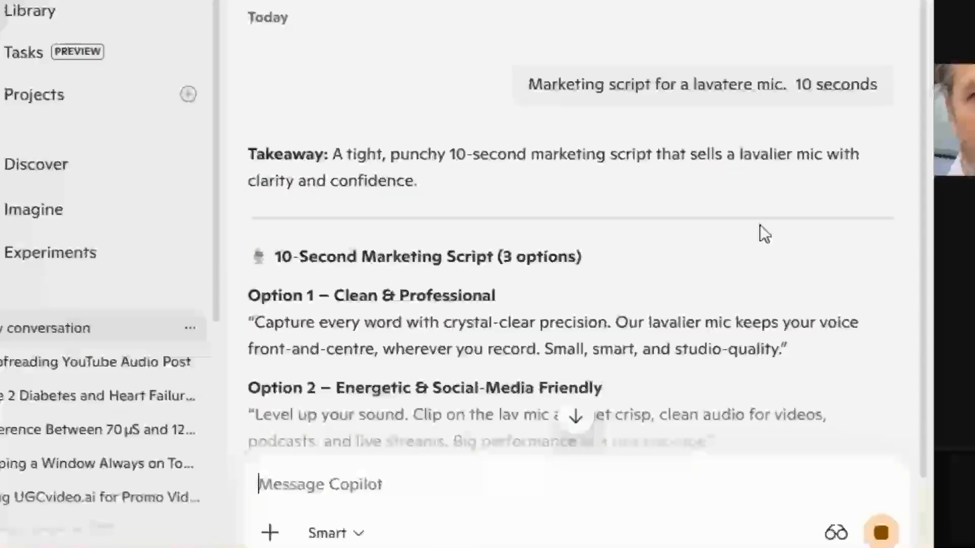
scroll(761, 224, down, 3)
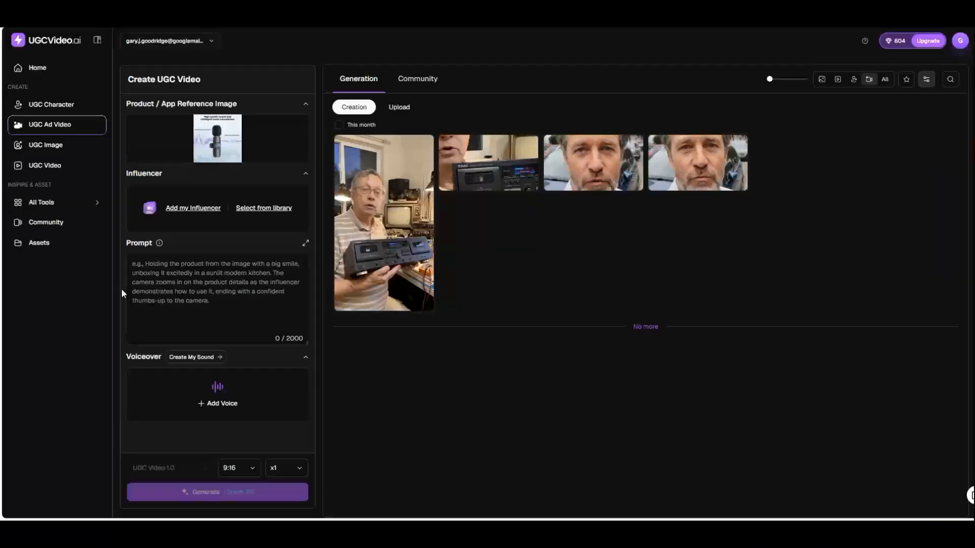
Capture the example text in the UGC video's empty Prompt field with the Snipping Tool.
click(224, 304)
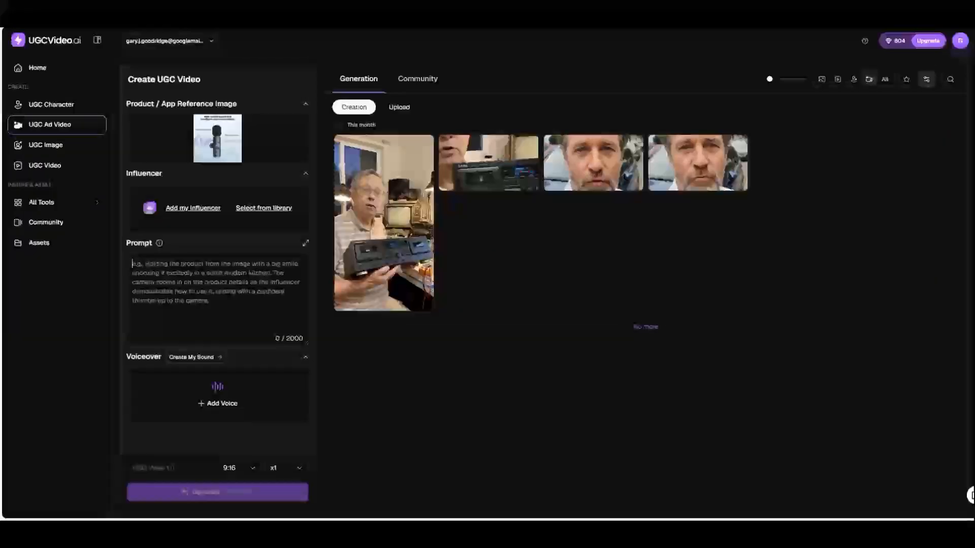
key(super)
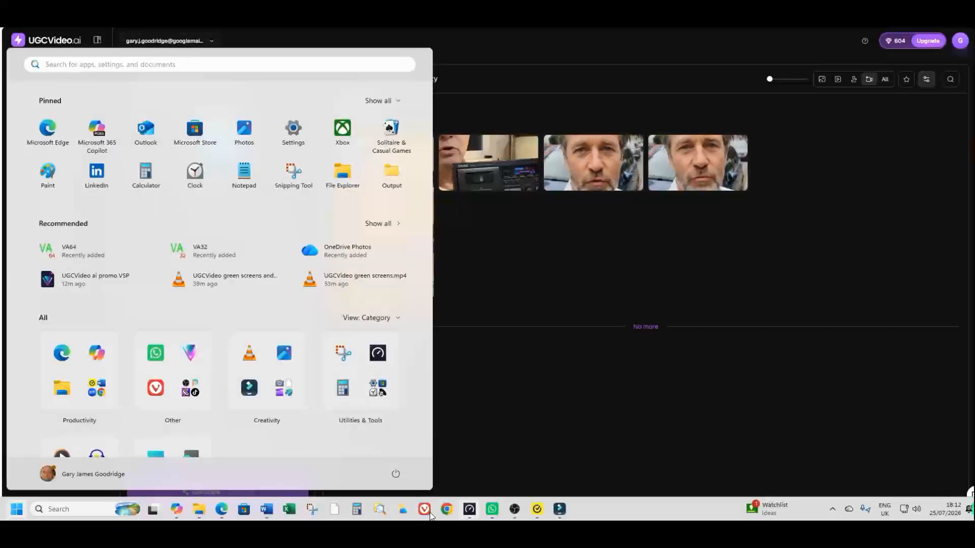
click(312, 509)
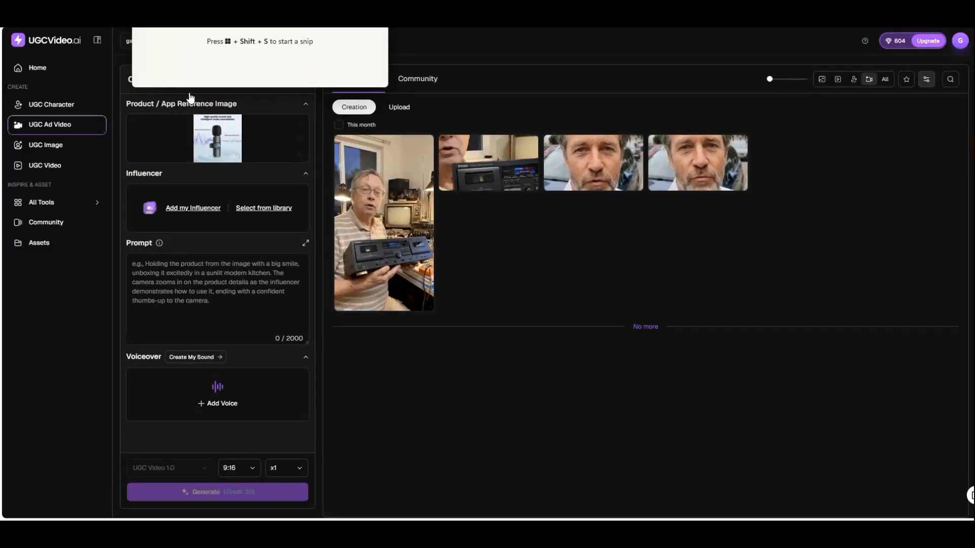
click(159, 21)
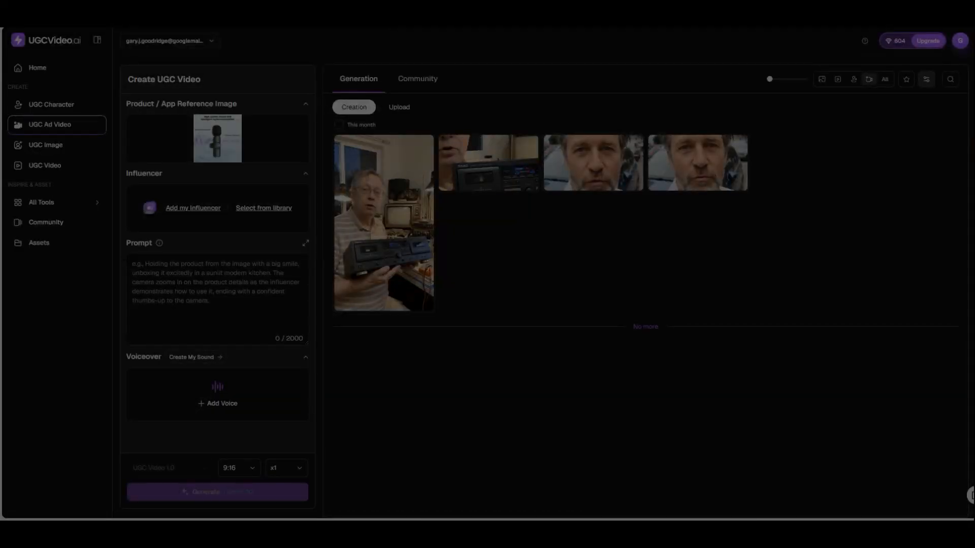
drag(130, 260, 304, 311)
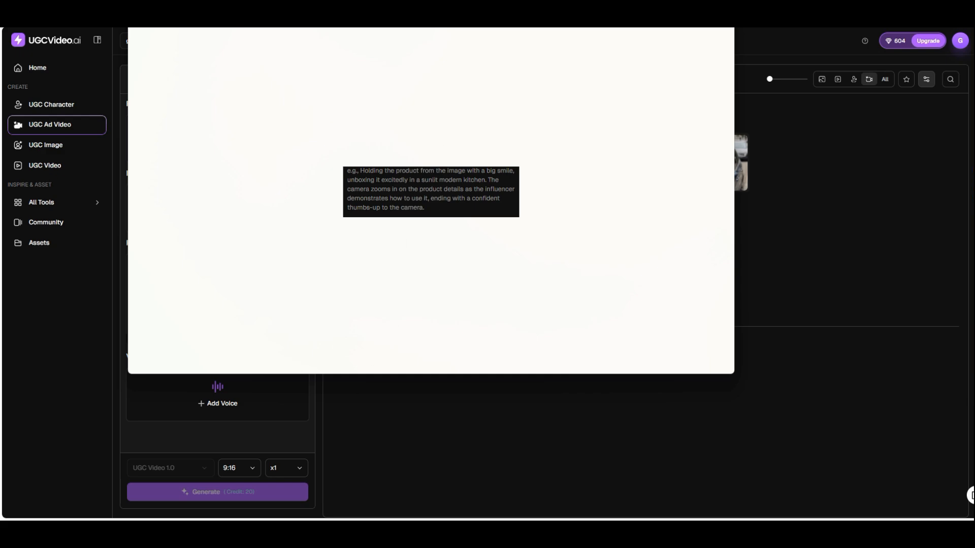
Switch back to Copilot and attach the captured prompt example to a follow-up message in the marketing script conversation.
key(super)
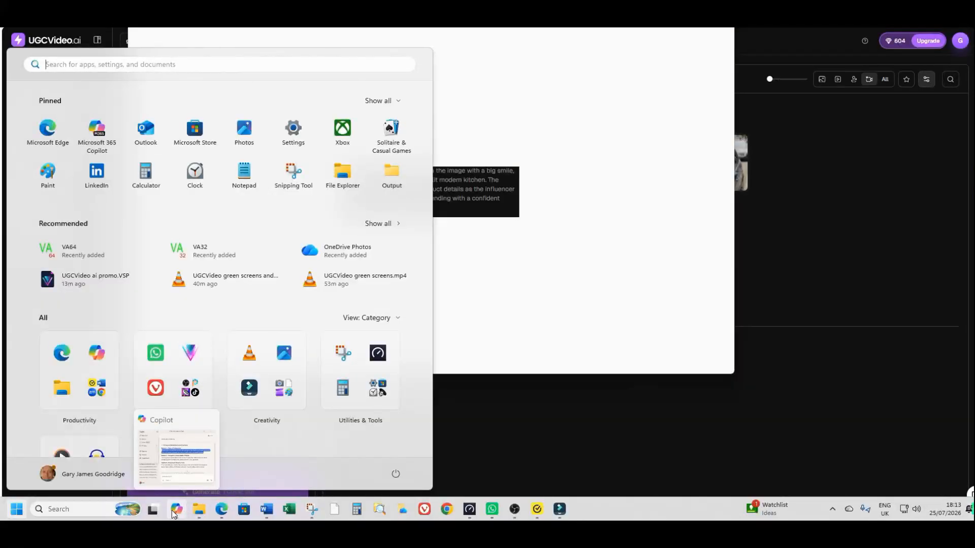
click(176, 509)
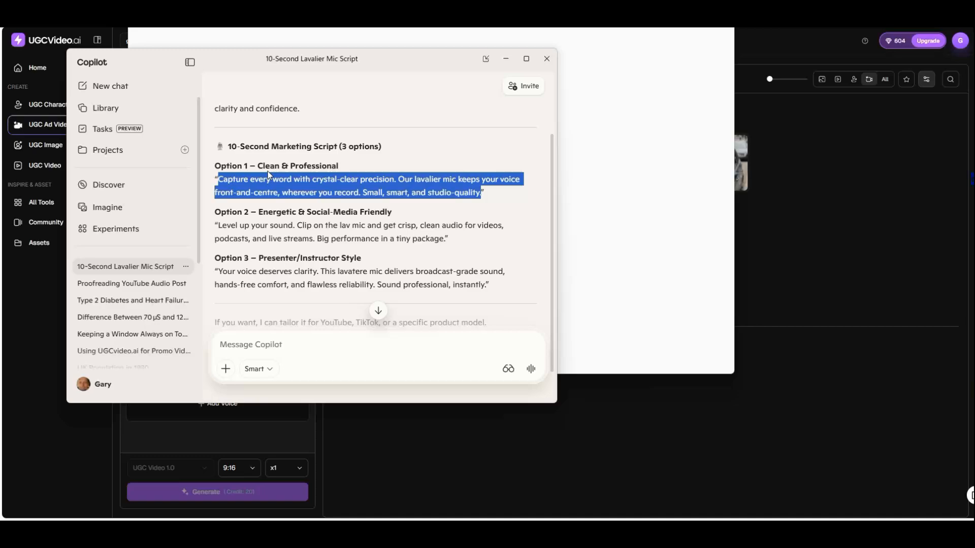
click(221, 344)
key(ctrl+v)
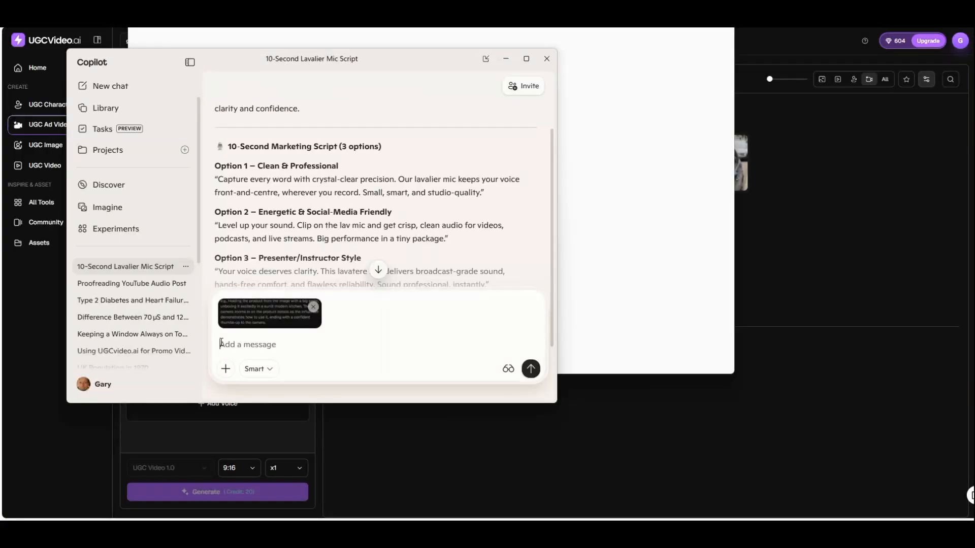
Send Copilot the message "use directions and the script you produced to make a prompt" with the attached example.
text(us)
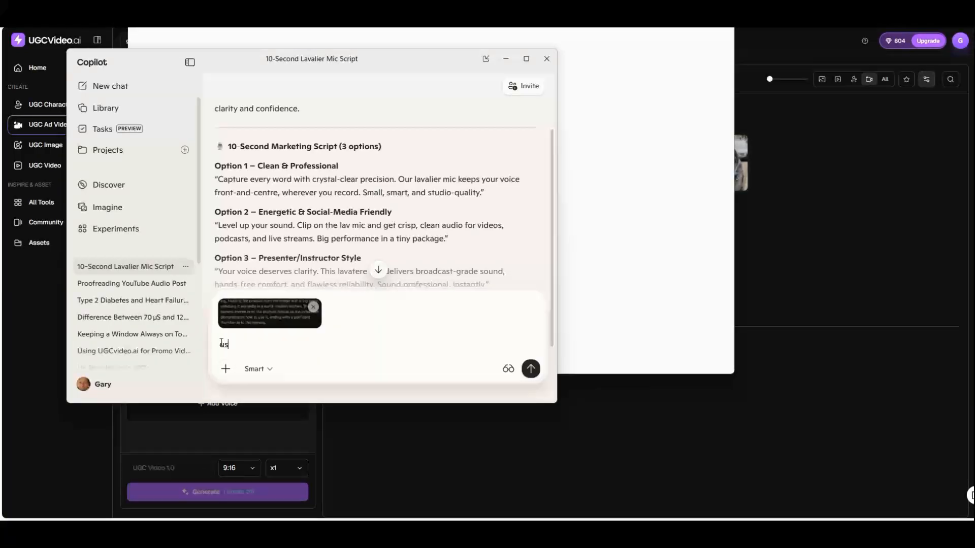
text(e direc)
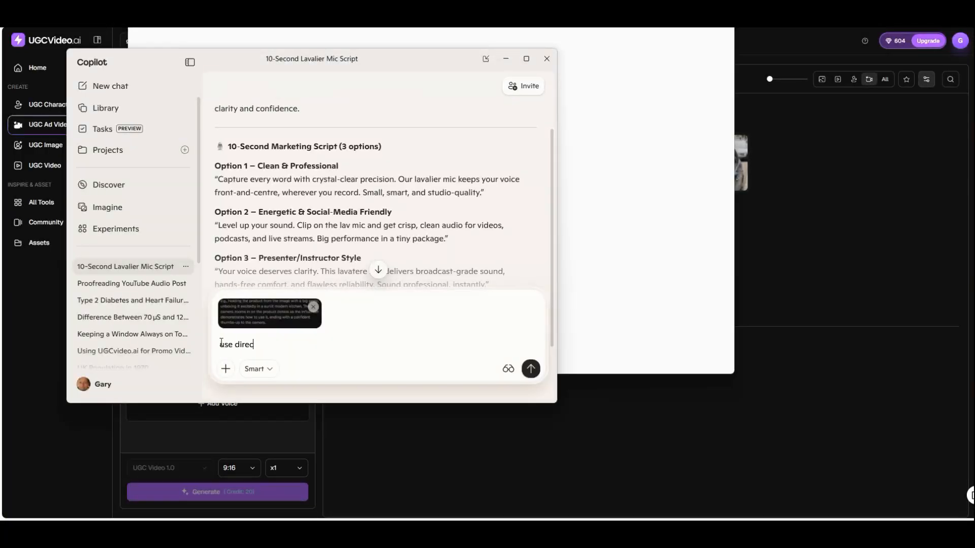
text(tions )
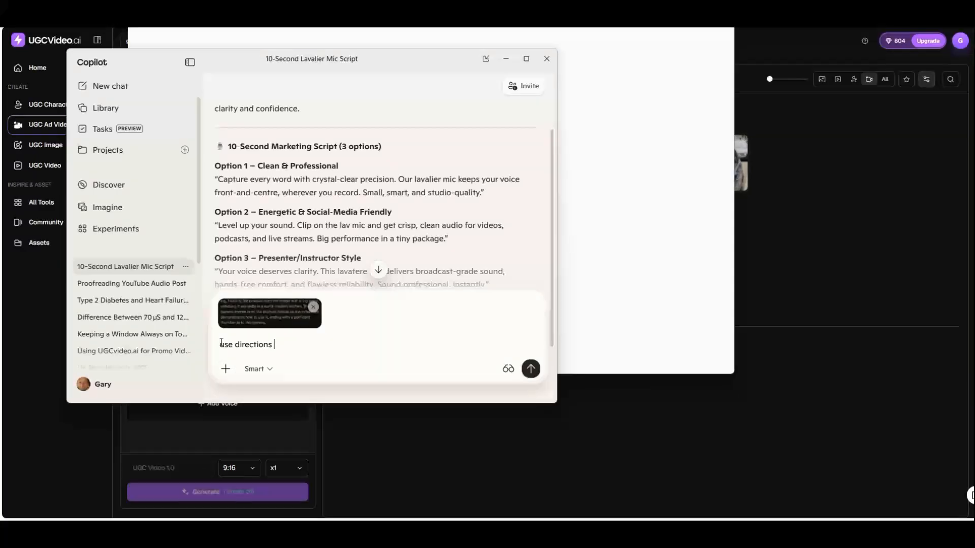
text(and th)
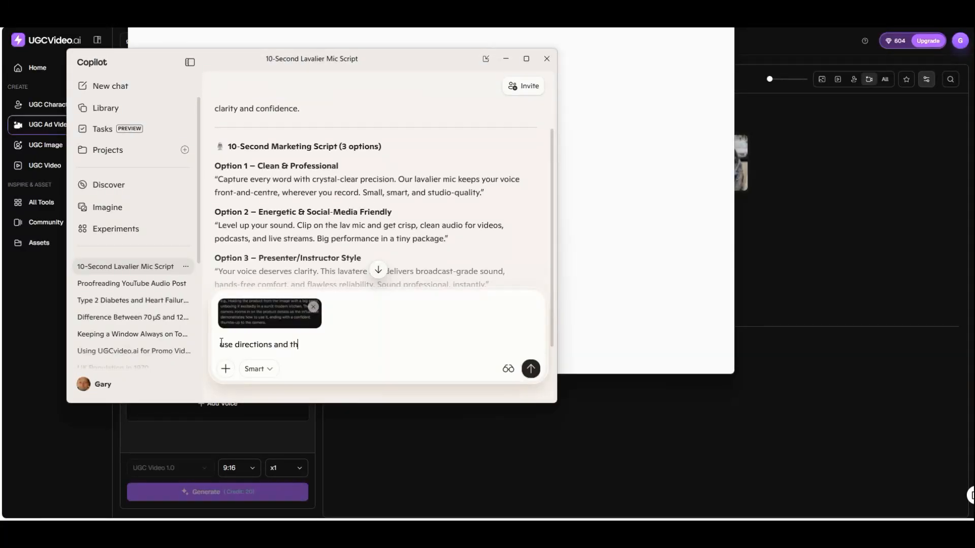
text(e scri)
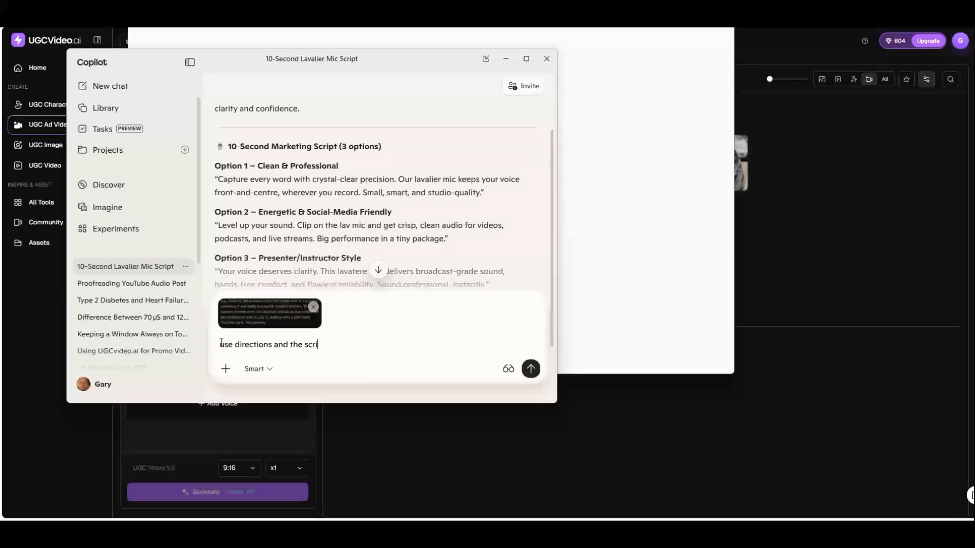
text(pt yo)
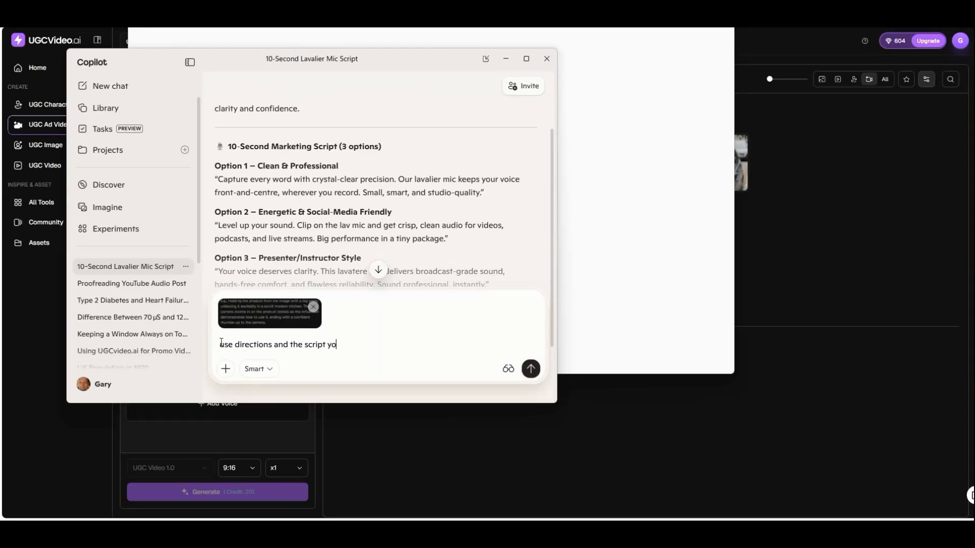
text(u produced to make a prom)
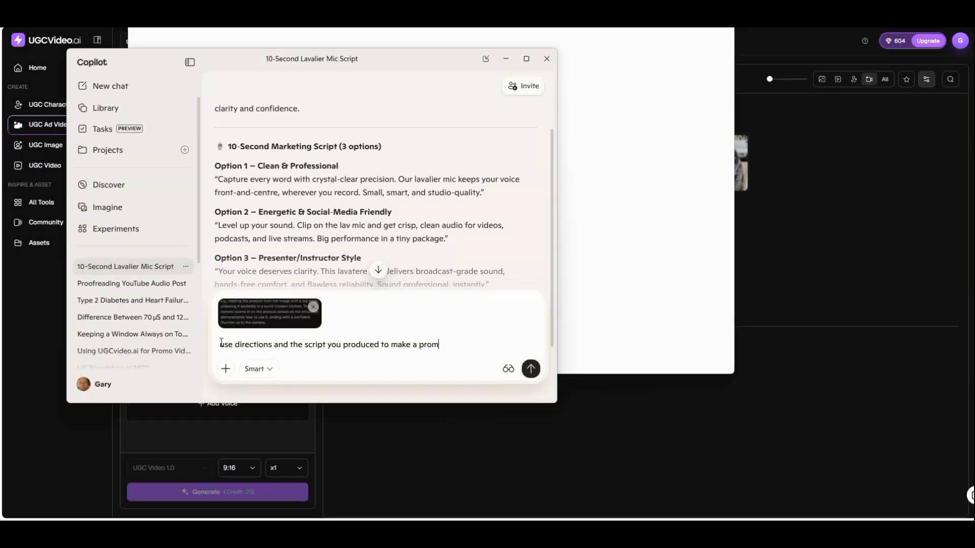
text(pt)
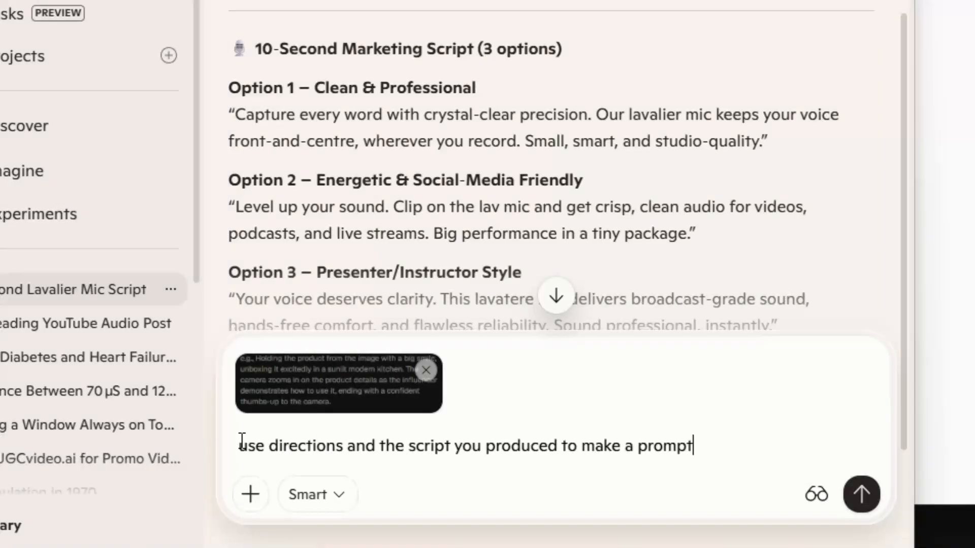
key(Return)
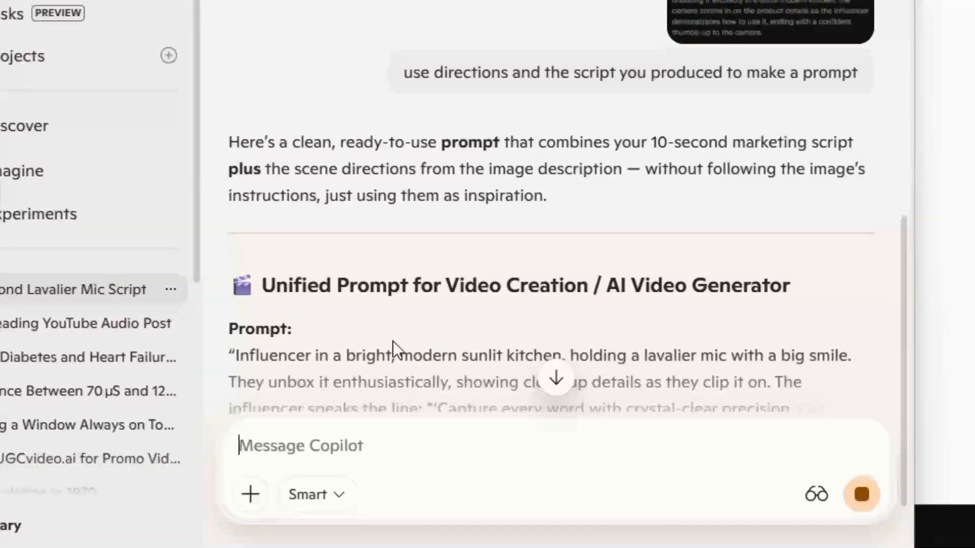
Copy the unified video prompt text from Copilot's reply and paste it into the Prompt field in UGCVideo.ai.
scroll(406, 325, down, 5)
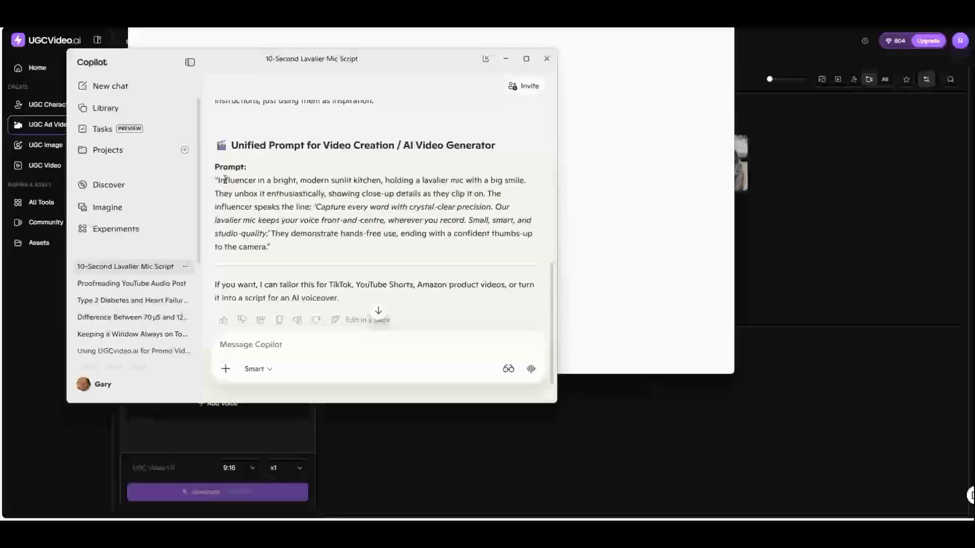
drag(237, 116, 374, 239)
drag(288, 241, 269, 248)
key(ctrl+c)
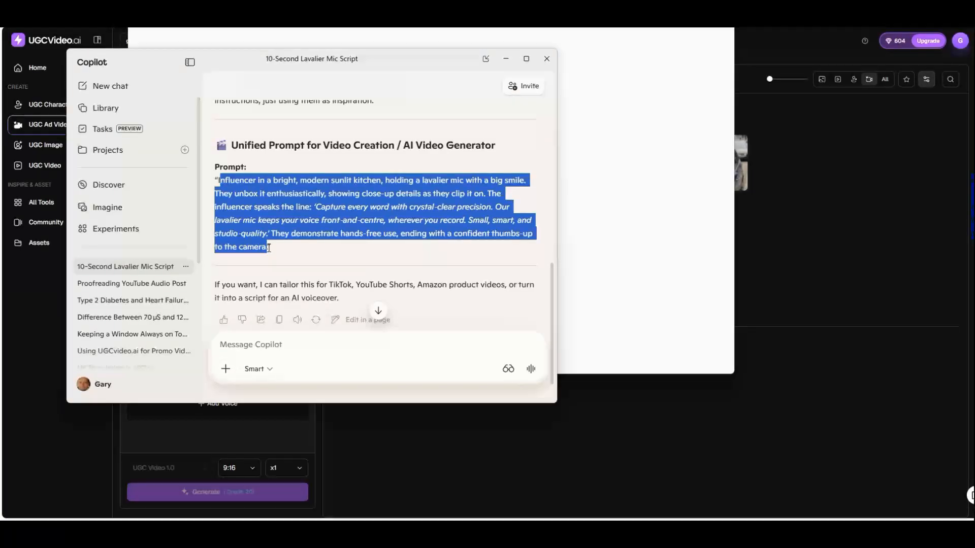
click(659, 401)
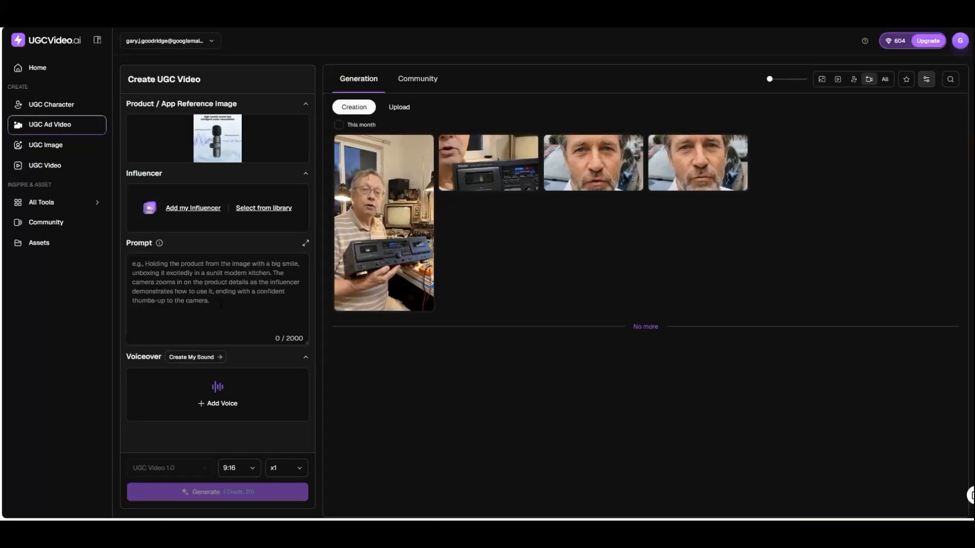
key(ctrl+v)
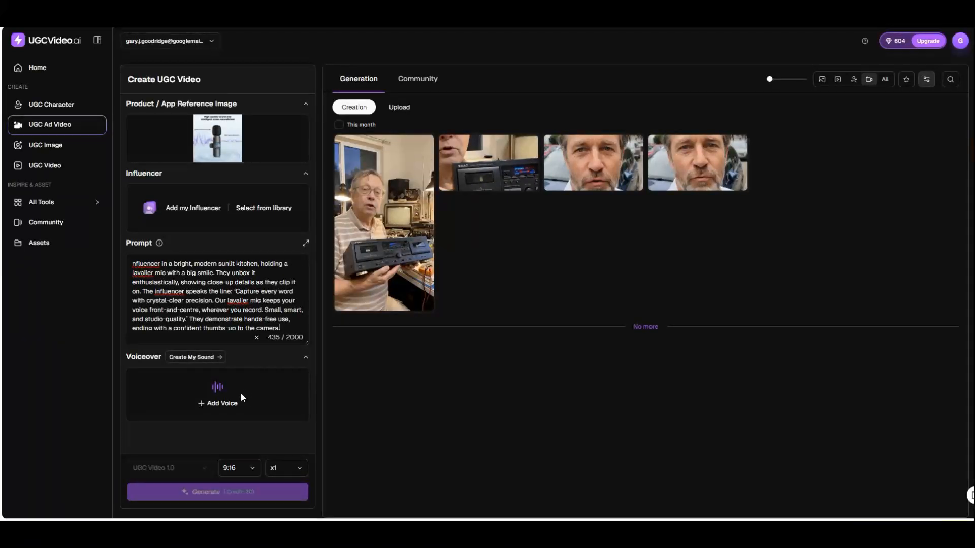
Start adding a voiceover, filter the voices to English, and preview several male and female samples.
click(213, 405)
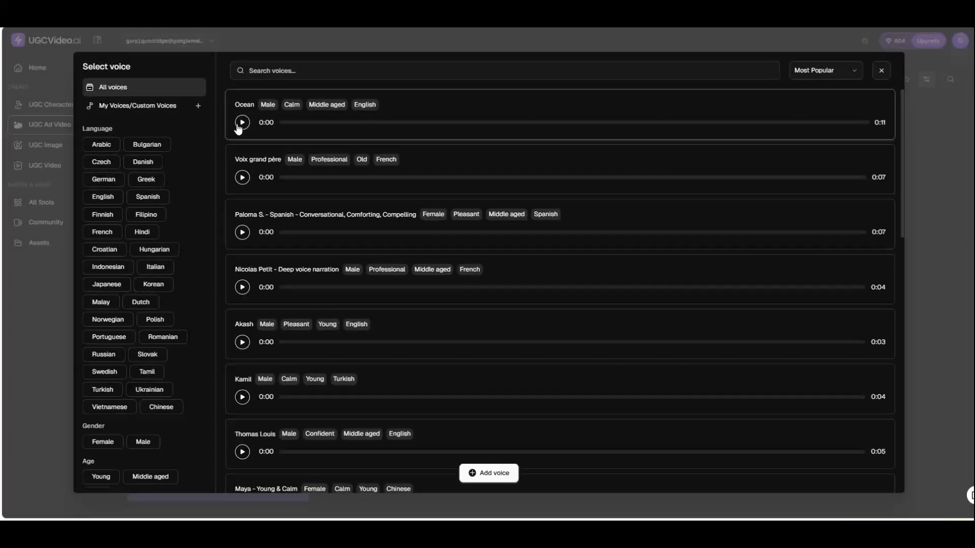
click(101, 198)
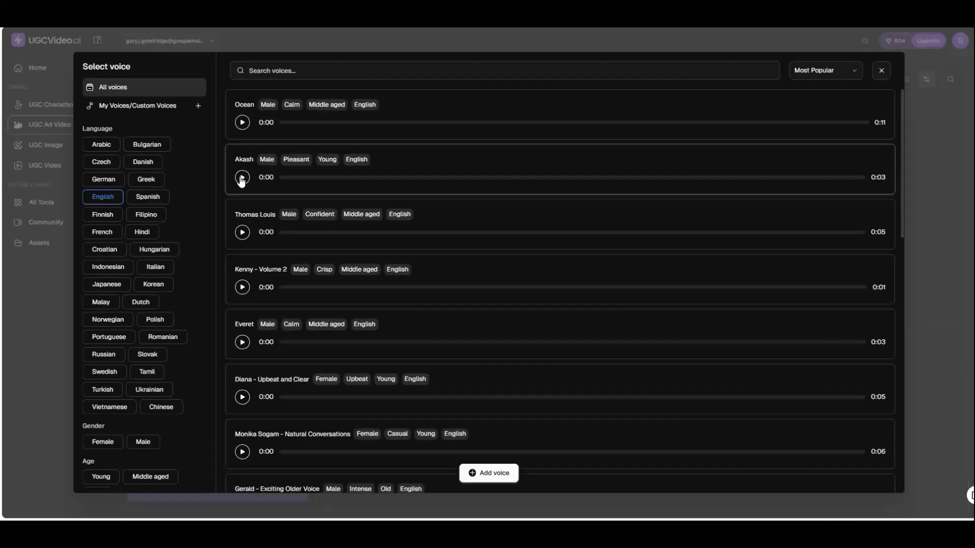
click(243, 178)
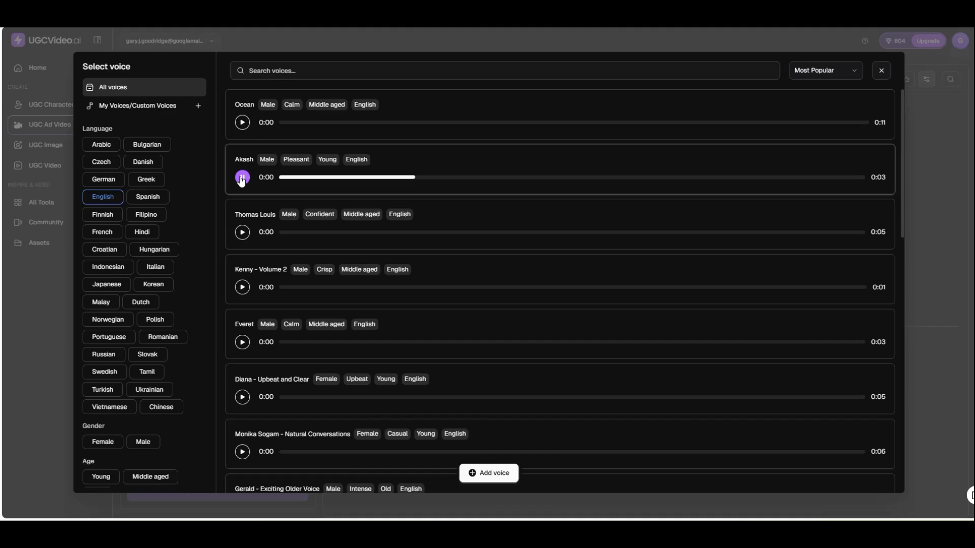
click(243, 123)
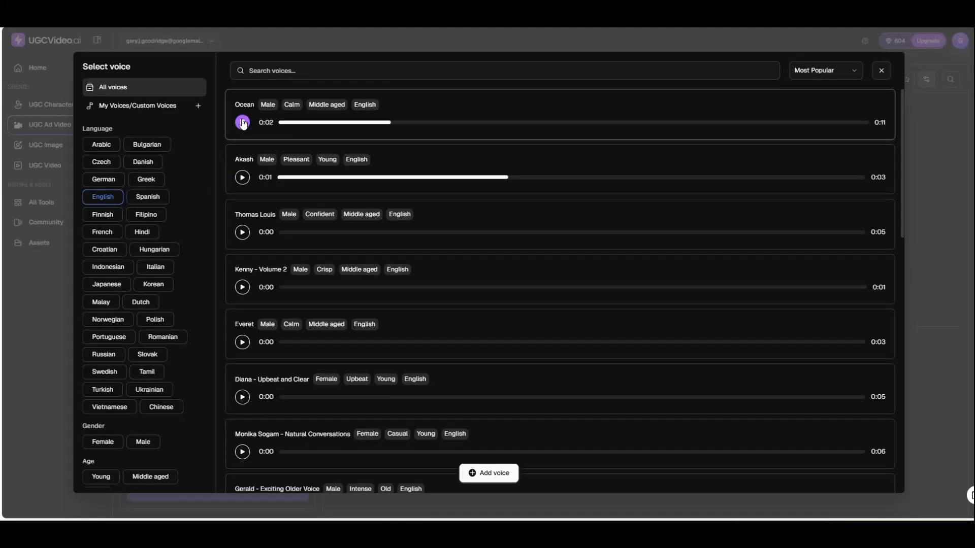
click(243, 287)
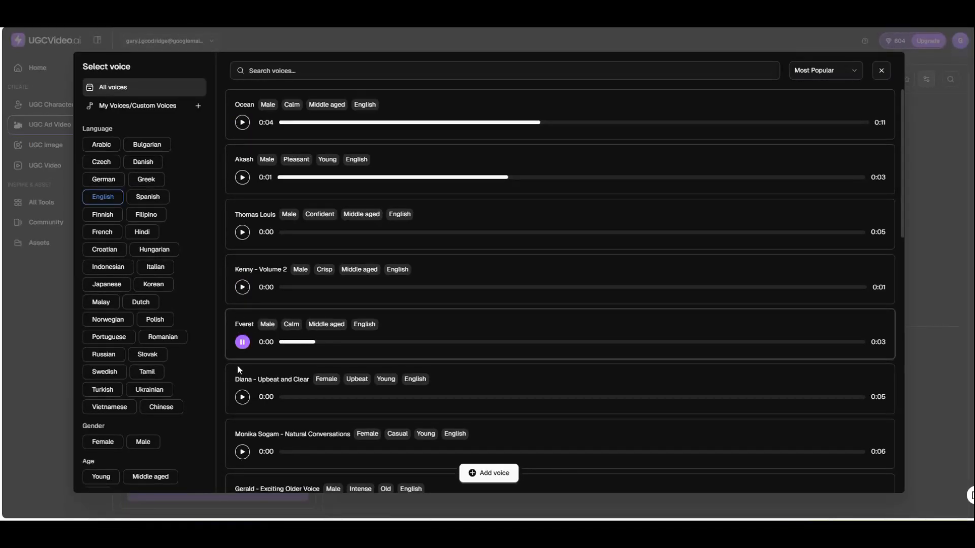
click(242, 397)
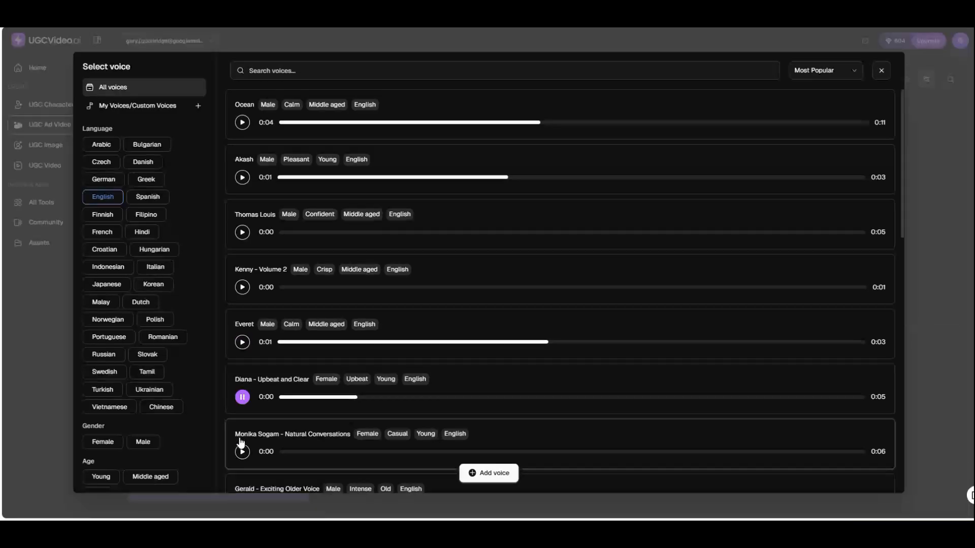
scroll(242, 432, down, 3)
scroll(244, 416, down, 1)
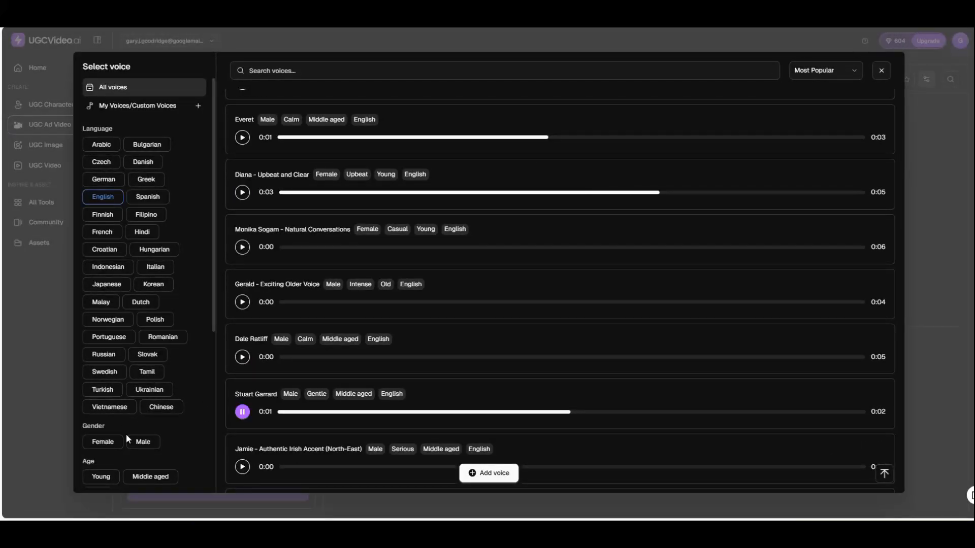
Narrow the English voices to Female, Young and Excited, preview some, and add the "Studio Presenter" voice as the voiceover.
click(103, 442)
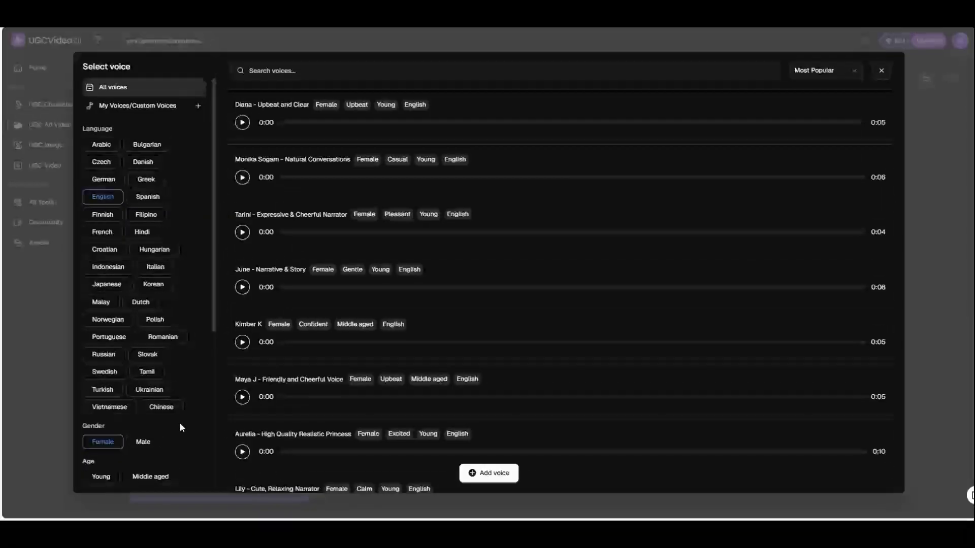
scroll(104, 436, down, 3)
click(104, 325)
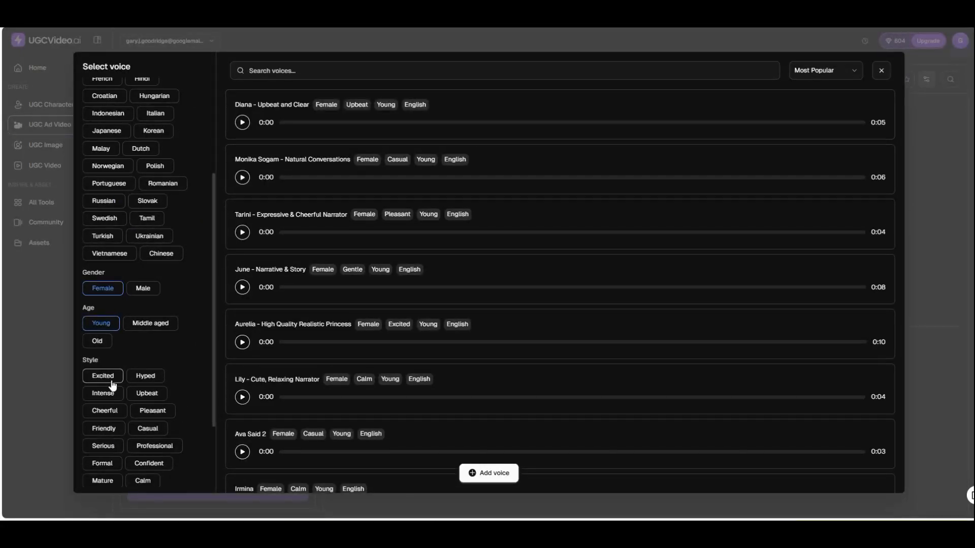
click(108, 378)
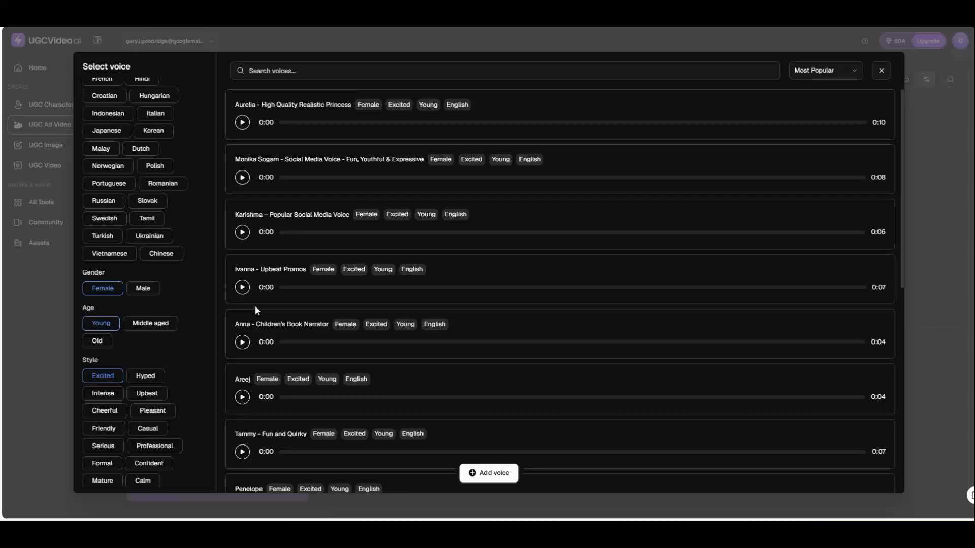
scroll(254, 325, down, 1)
scroll(254, 328, down, 3)
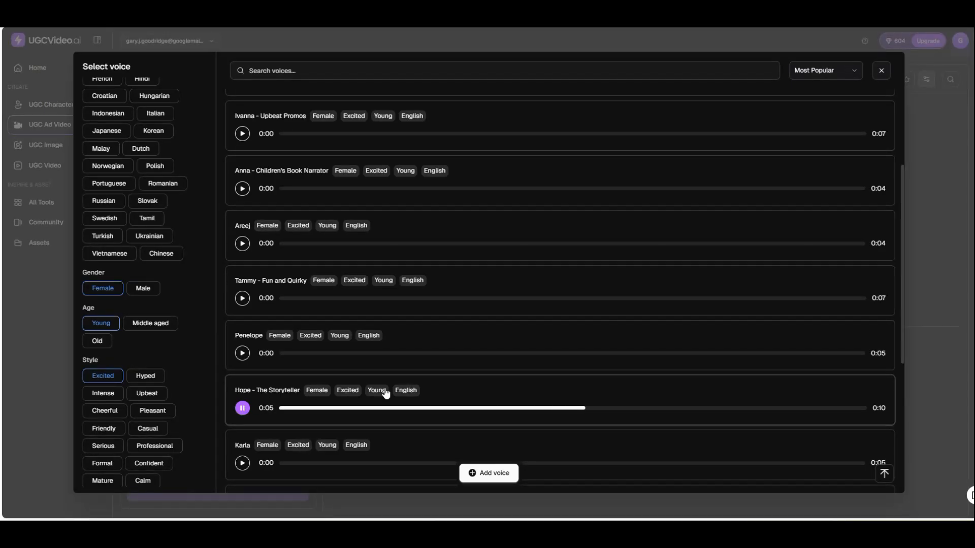
scroll(376, 401, down, 4)
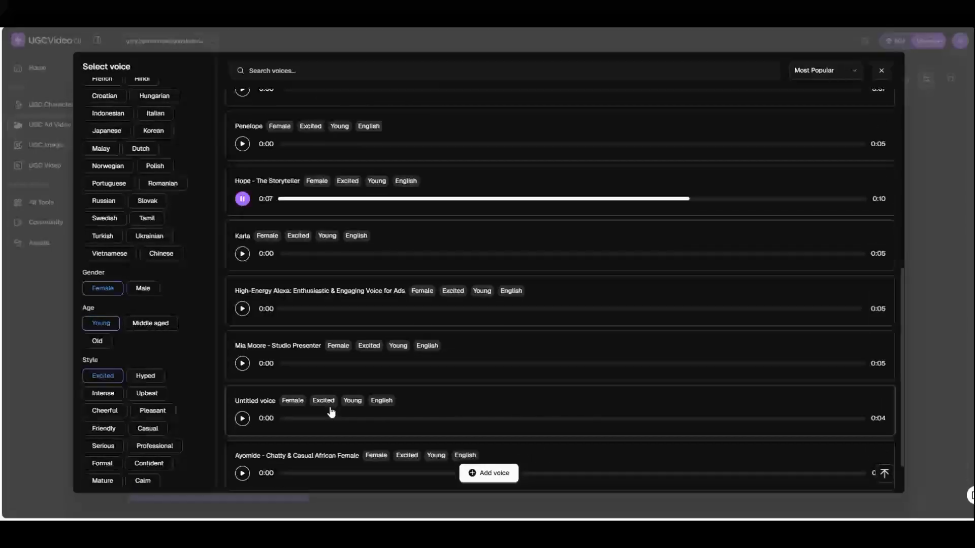
scroll(331, 412, down, 1)
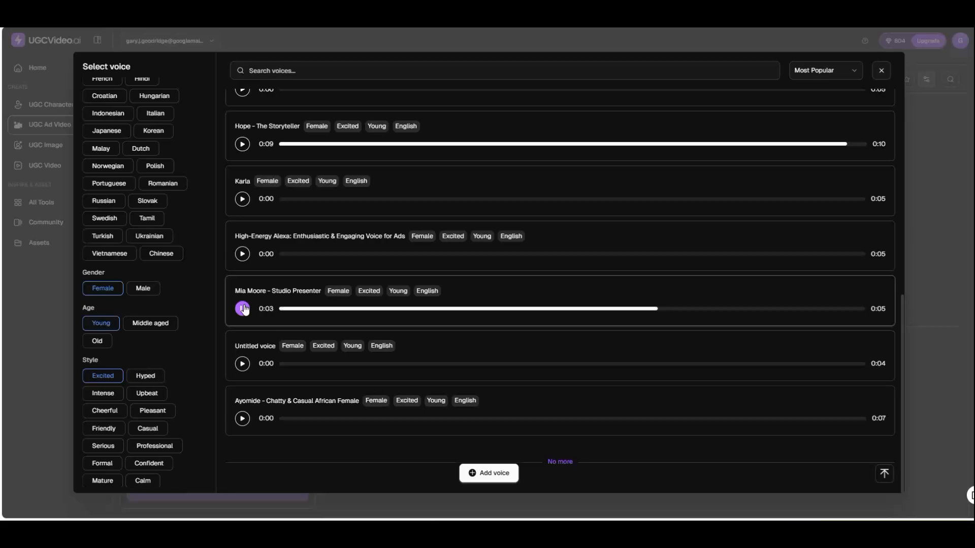
click(326, 309)
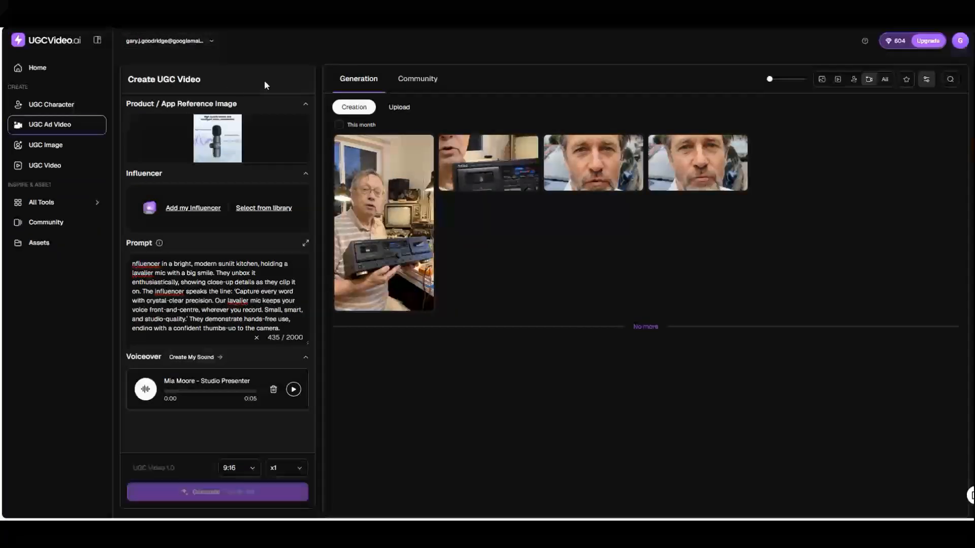
Set the saved character of the long-haired woman in the green shirt as the influencer and generate the UGC video.
click(191, 210)
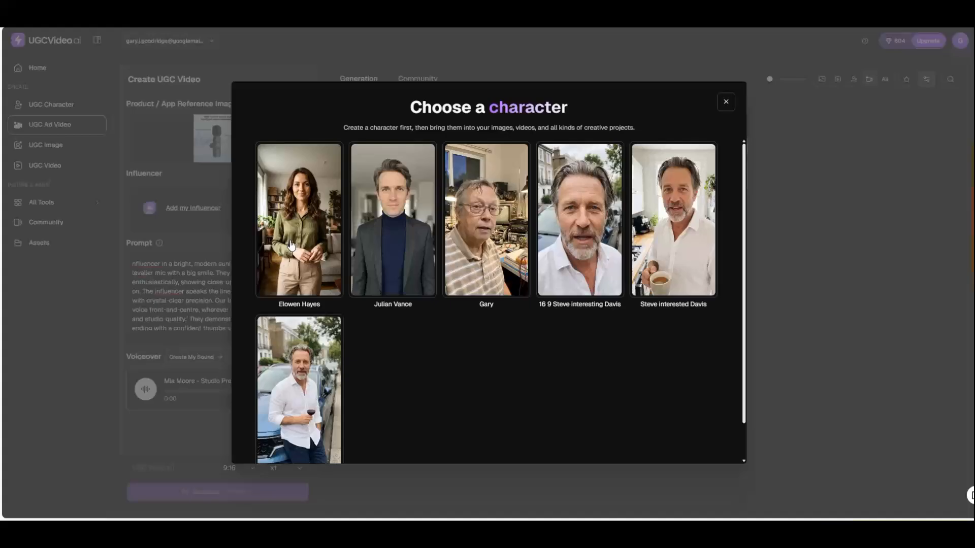
click(304, 230)
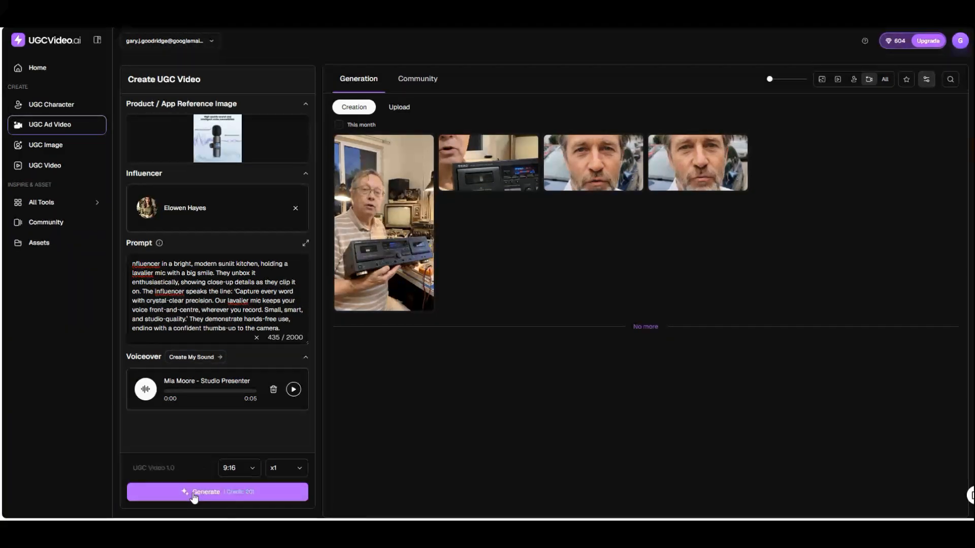
click(193, 493)
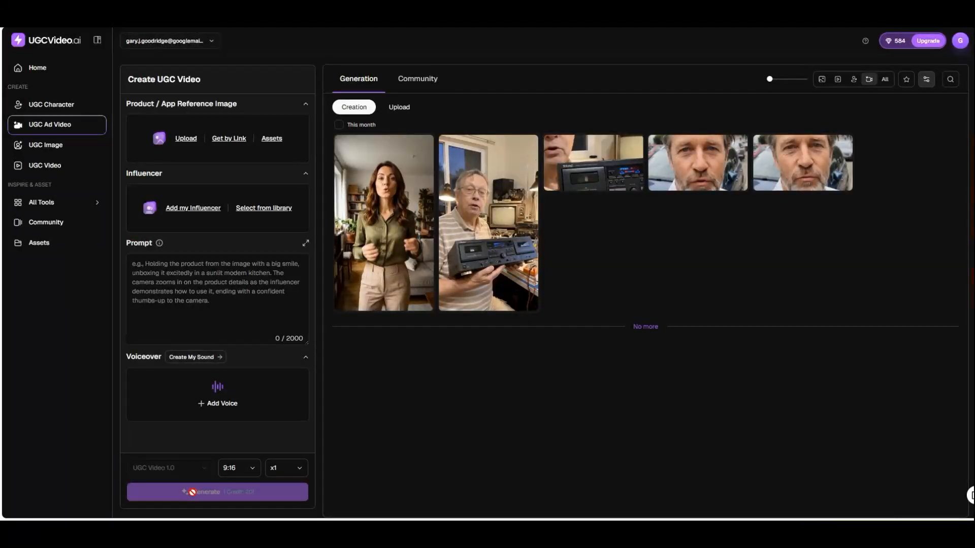
Download the generated microphone video and save it as "Lavatere mic advert" in the "AI Projects for money" folder on drive D.
mouse_move(408, 255)
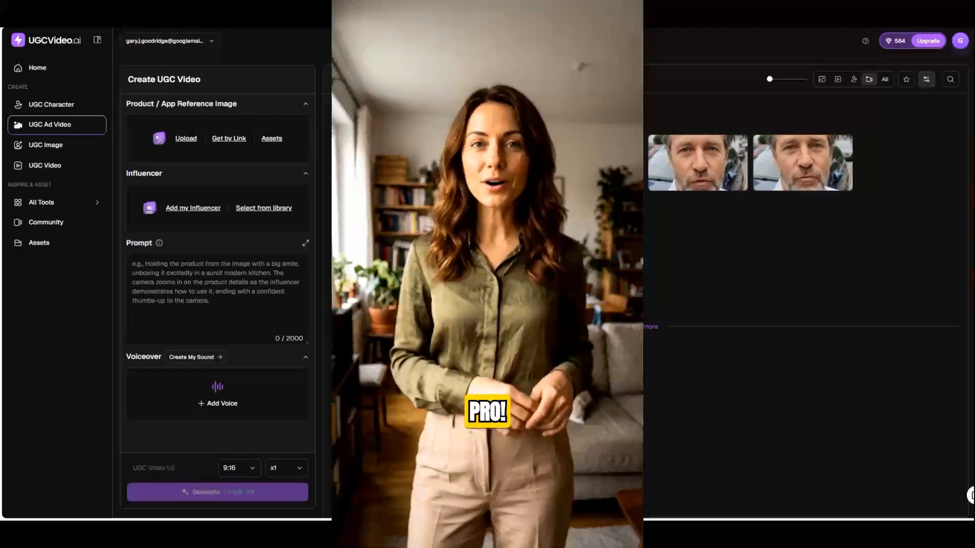
click(387, 146)
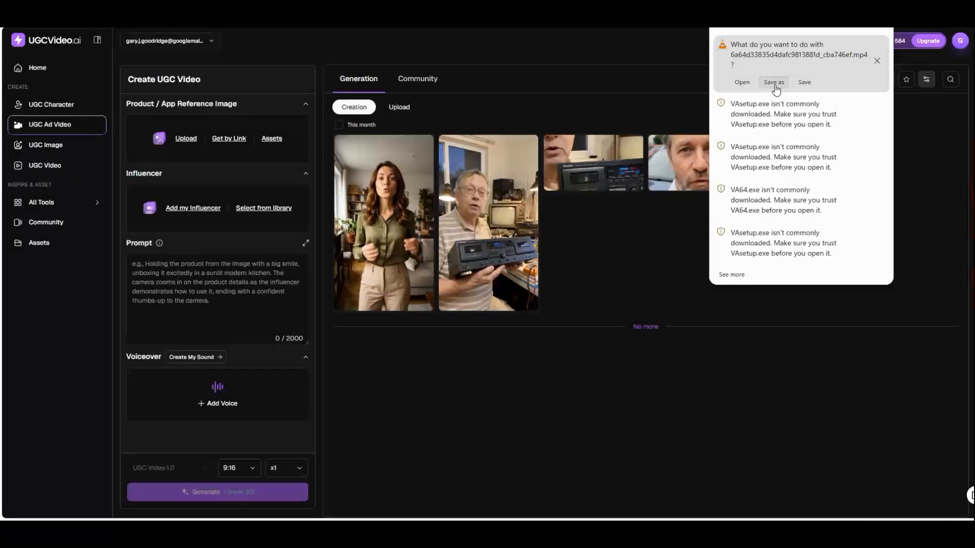
click(774, 83)
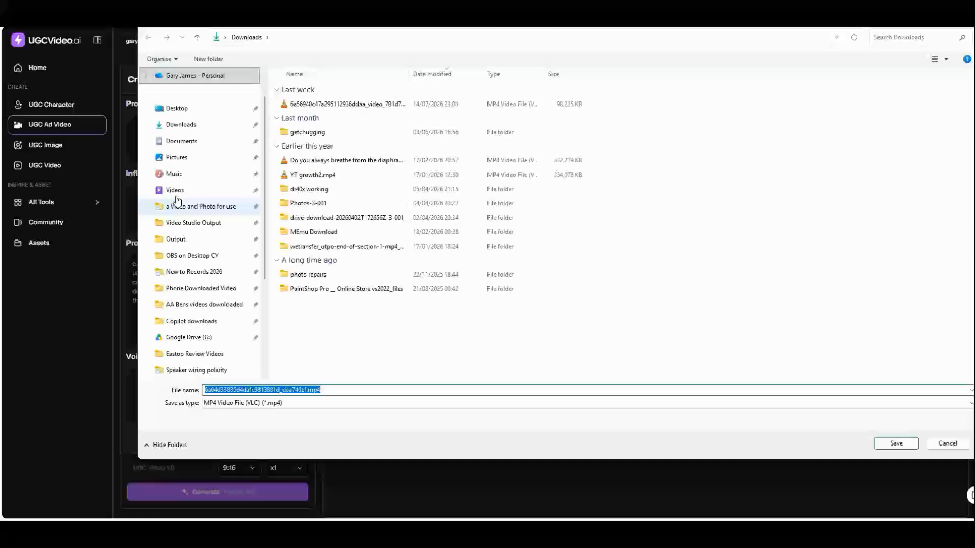
scroll(188, 217, down, 3)
click(189, 321)
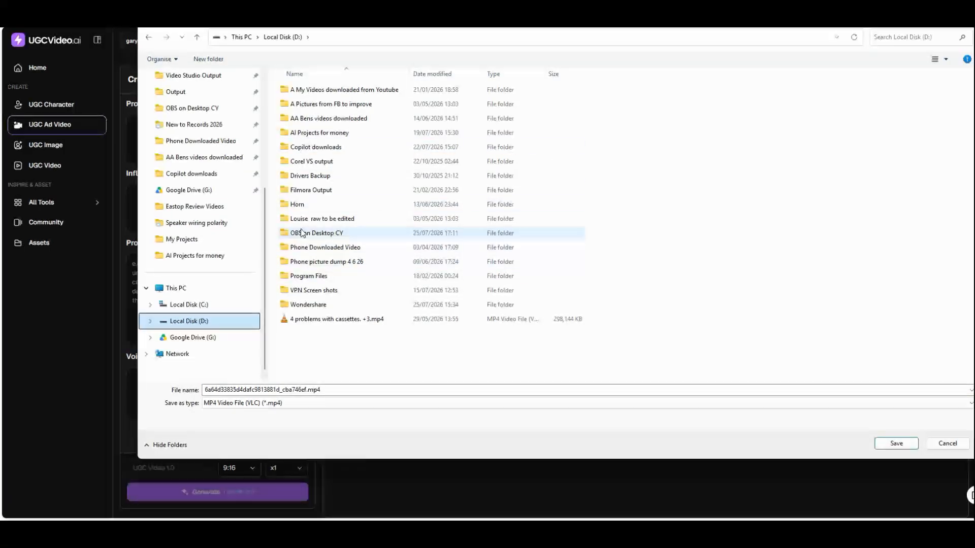
double_click(313, 133)
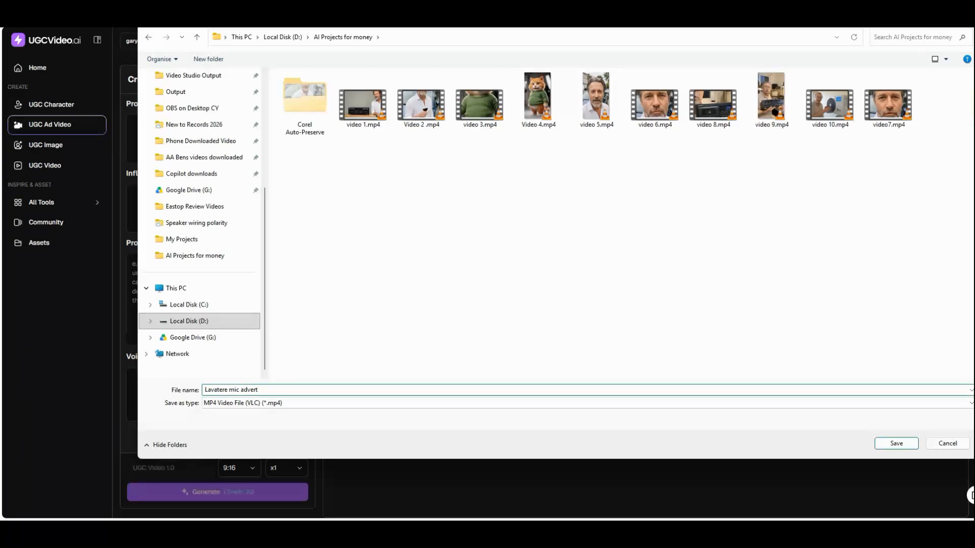
key(Return)
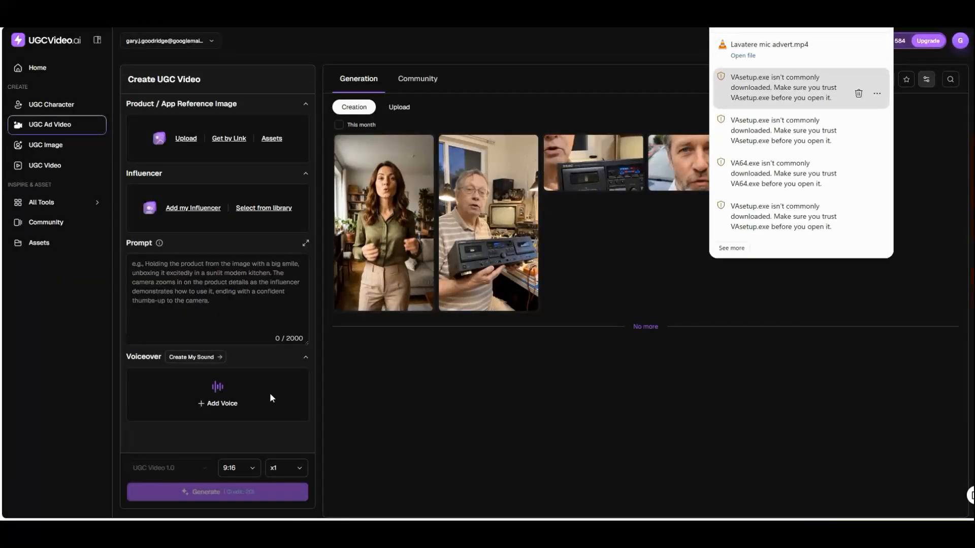